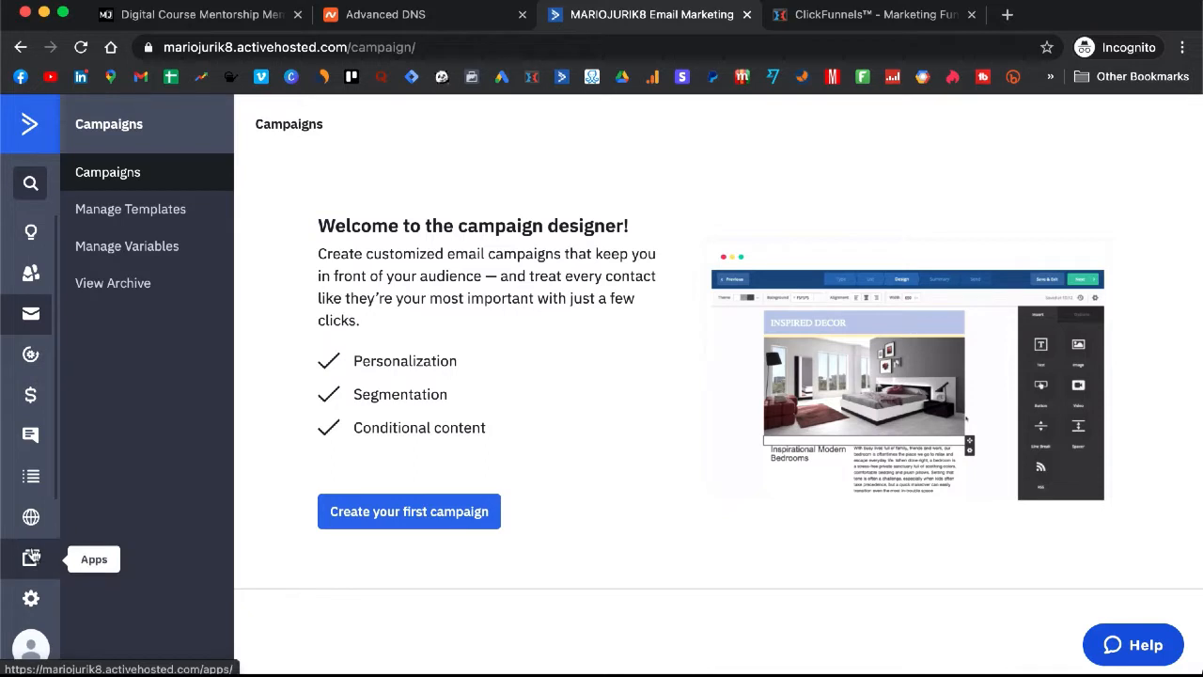
Step: Open the contacts overview to look at the account's contact list
left_click(30, 273)
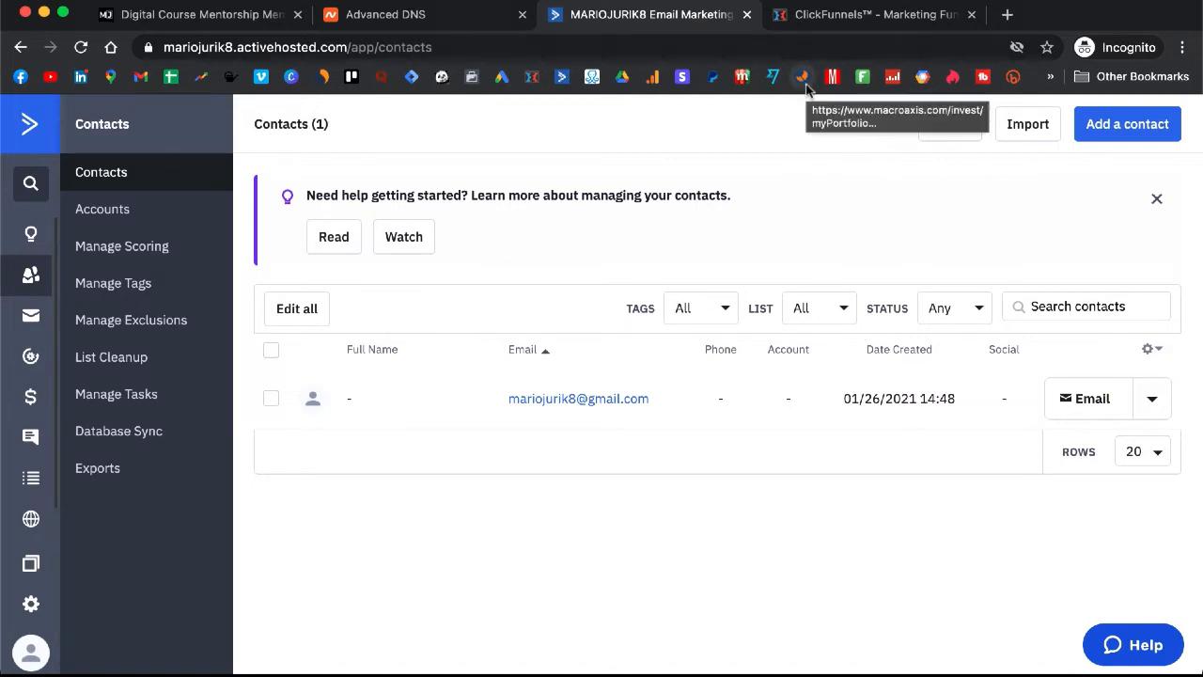
Step: Create a standard email campaign named "My first campaign" and proceed to its list selection
left_click(31, 319)
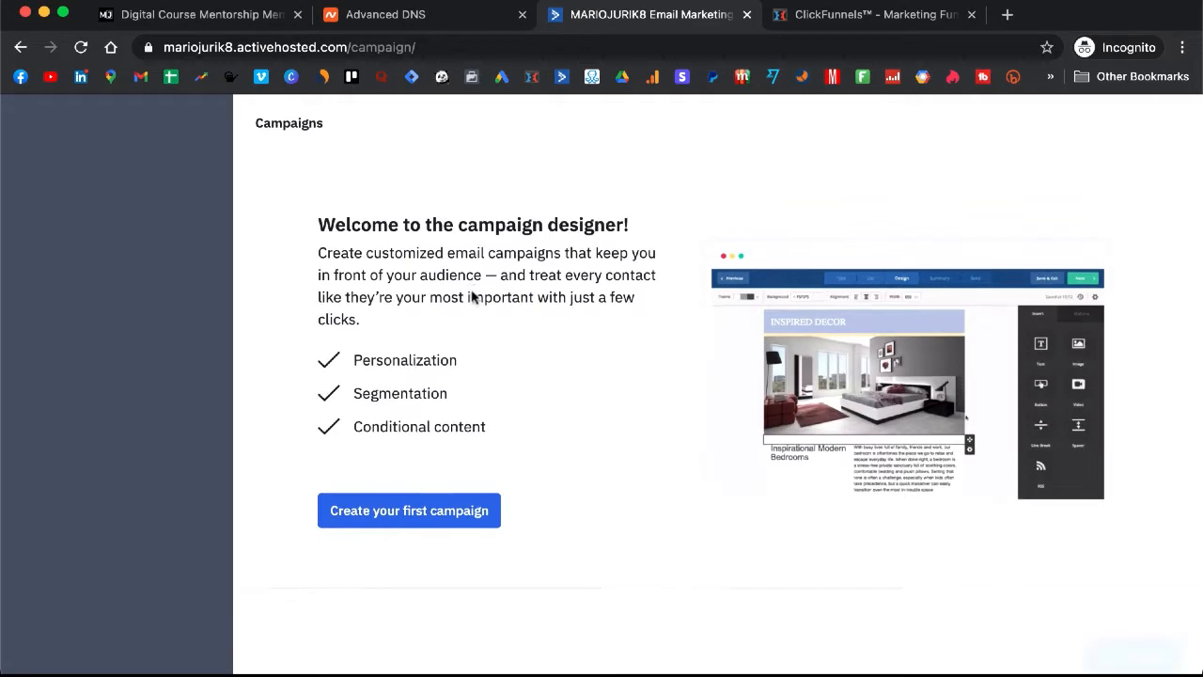
left_click(434, 511)
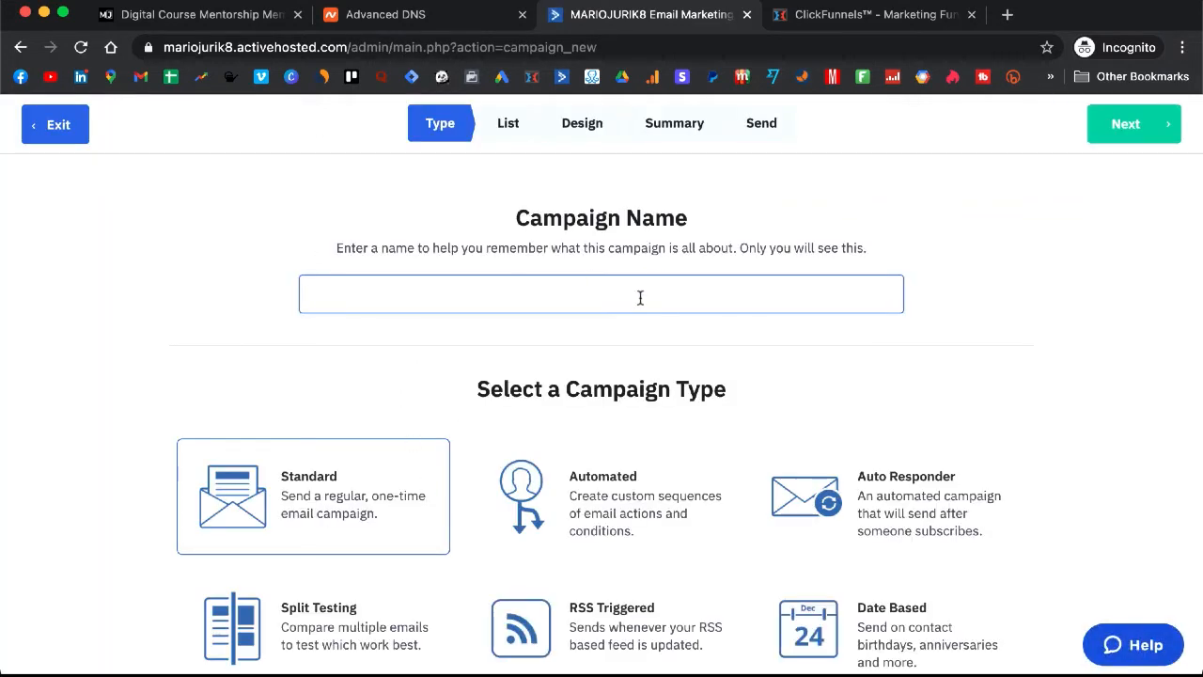
left_click(641, 298)
type("My first campaign")
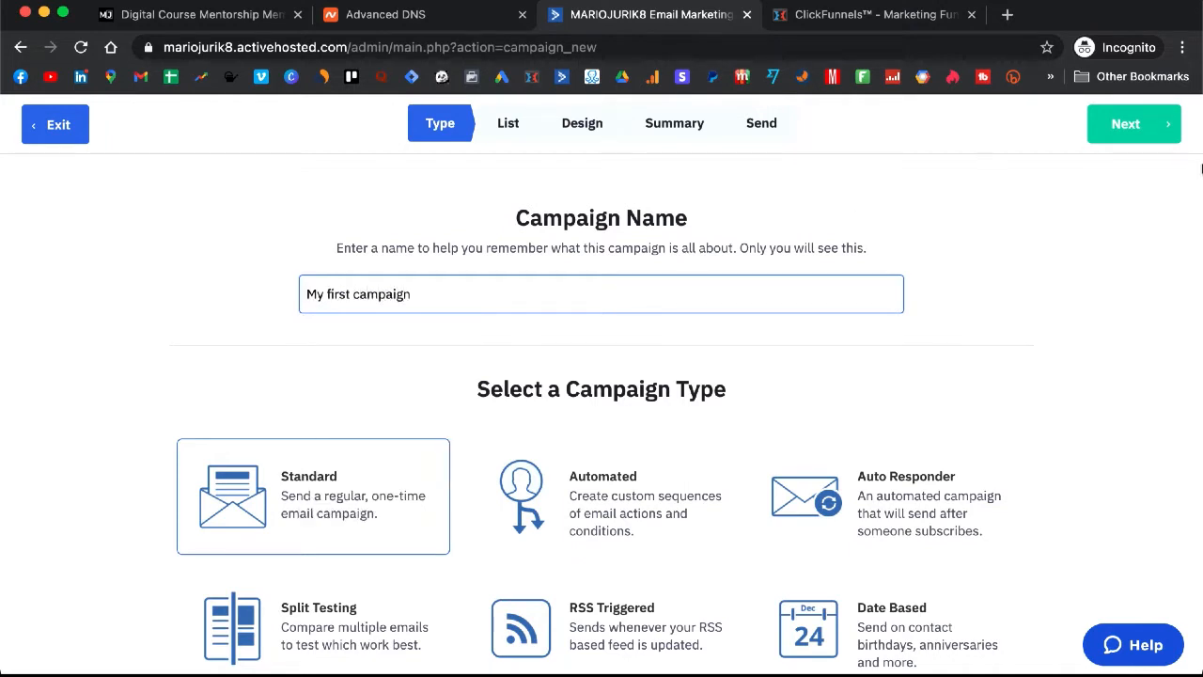
left_click(1132, 123)
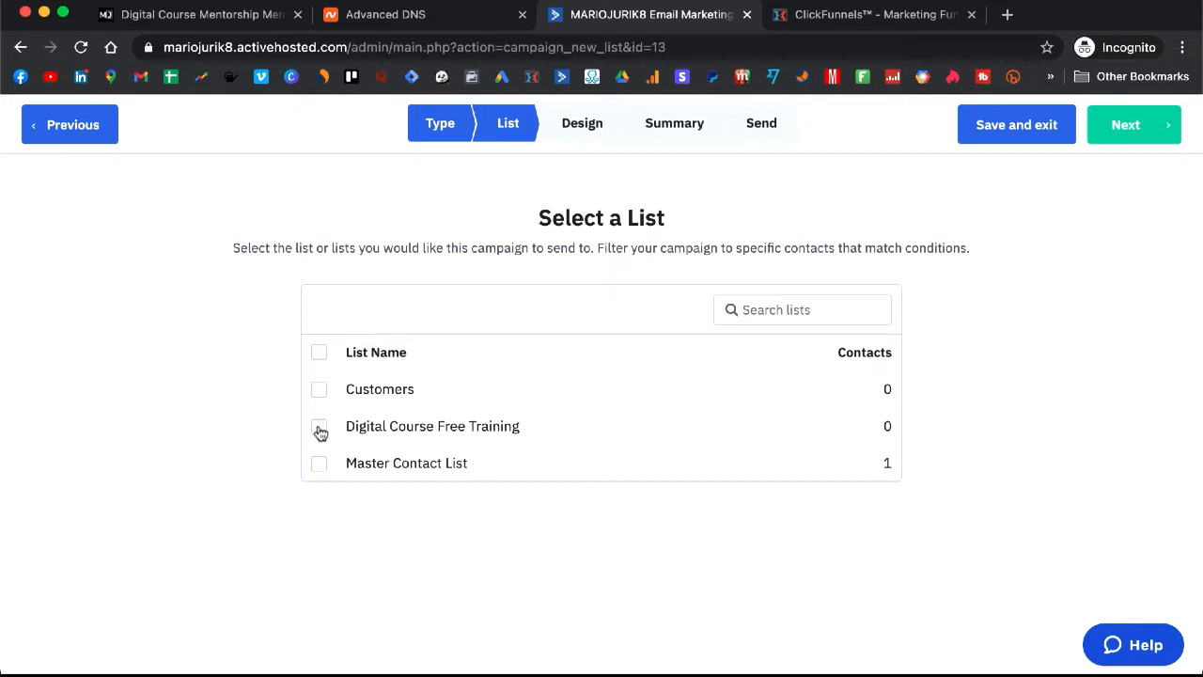
left_click(319, 429)
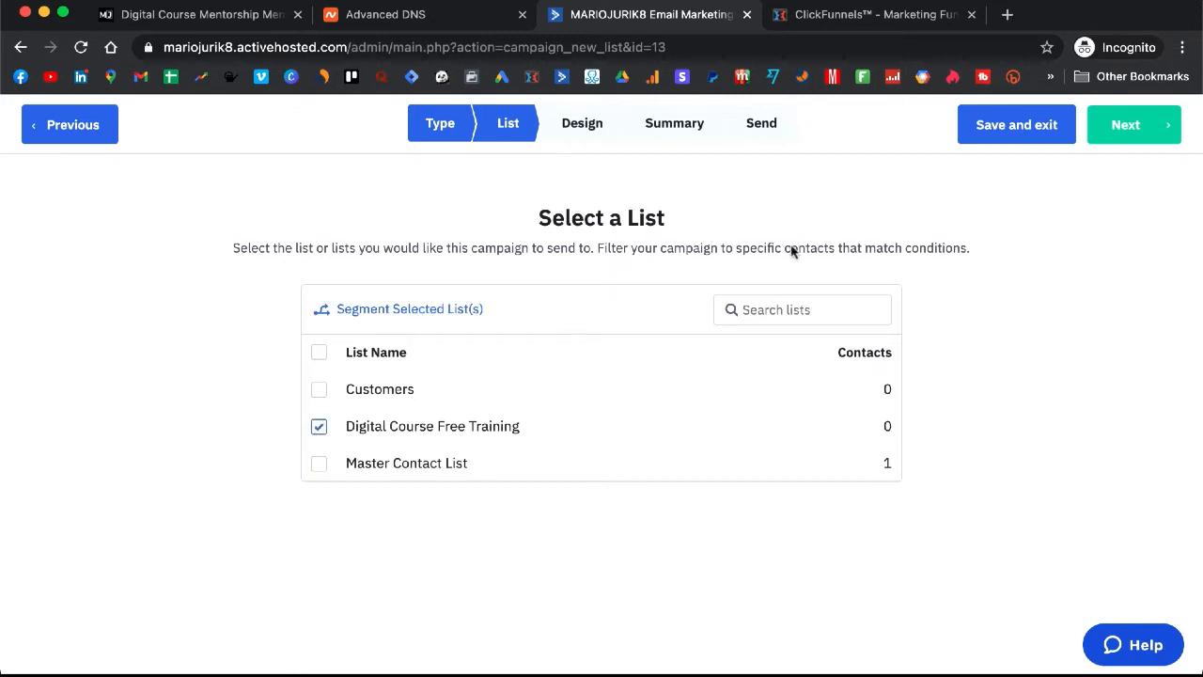
left_click(320, 391)
left_click(322, 425)
left_click(319, 389)
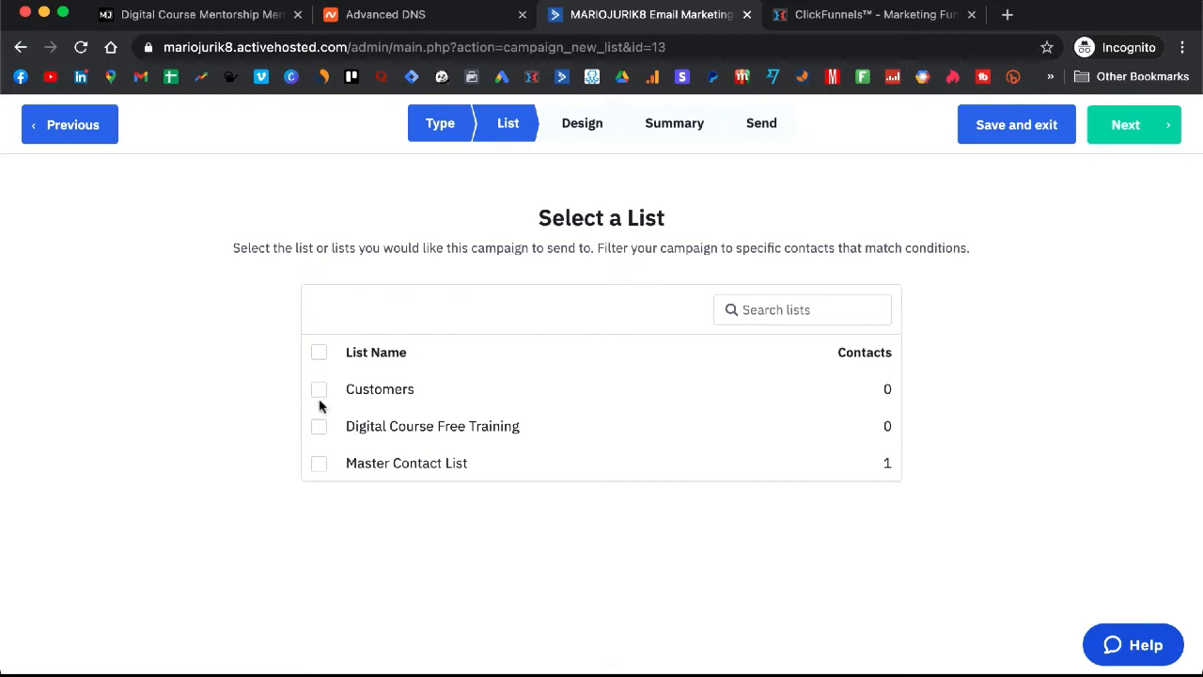
left_click(319, 427)
left_click(1132, 124)
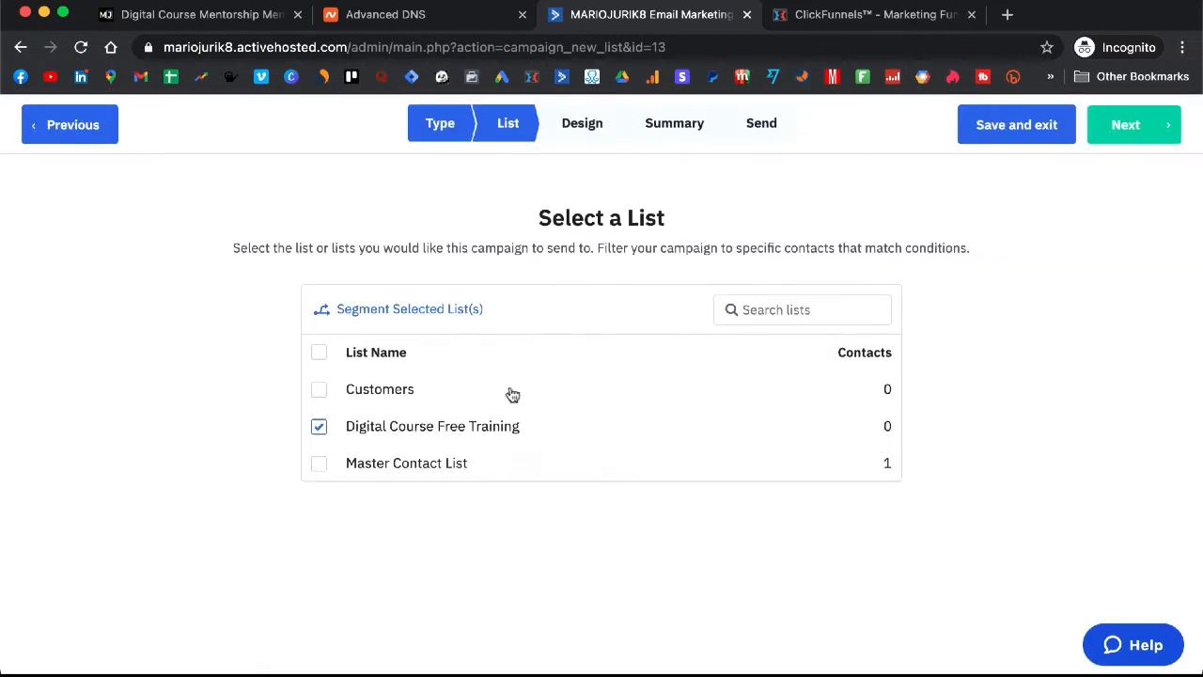
left_click(757, 305)
left_click(320, 428)
Step: Choose Master Contact List as the campaign's recipient list and proceed to the design stage
left_click(321, 470)
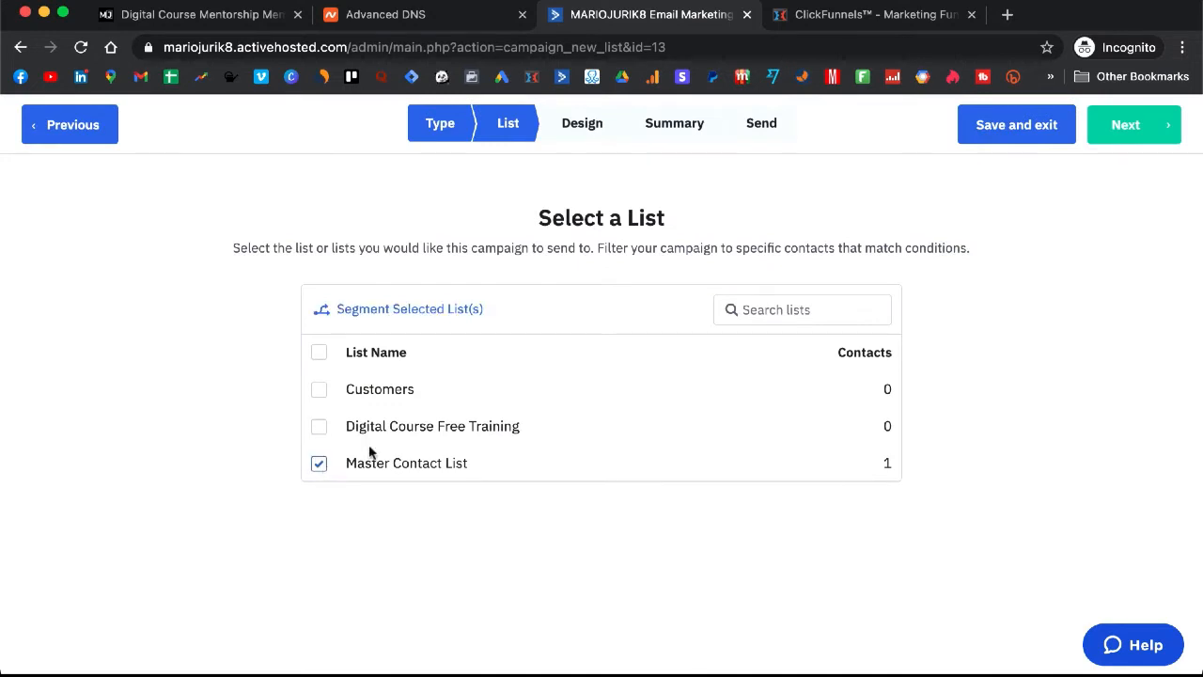
left_click(1138, 122)
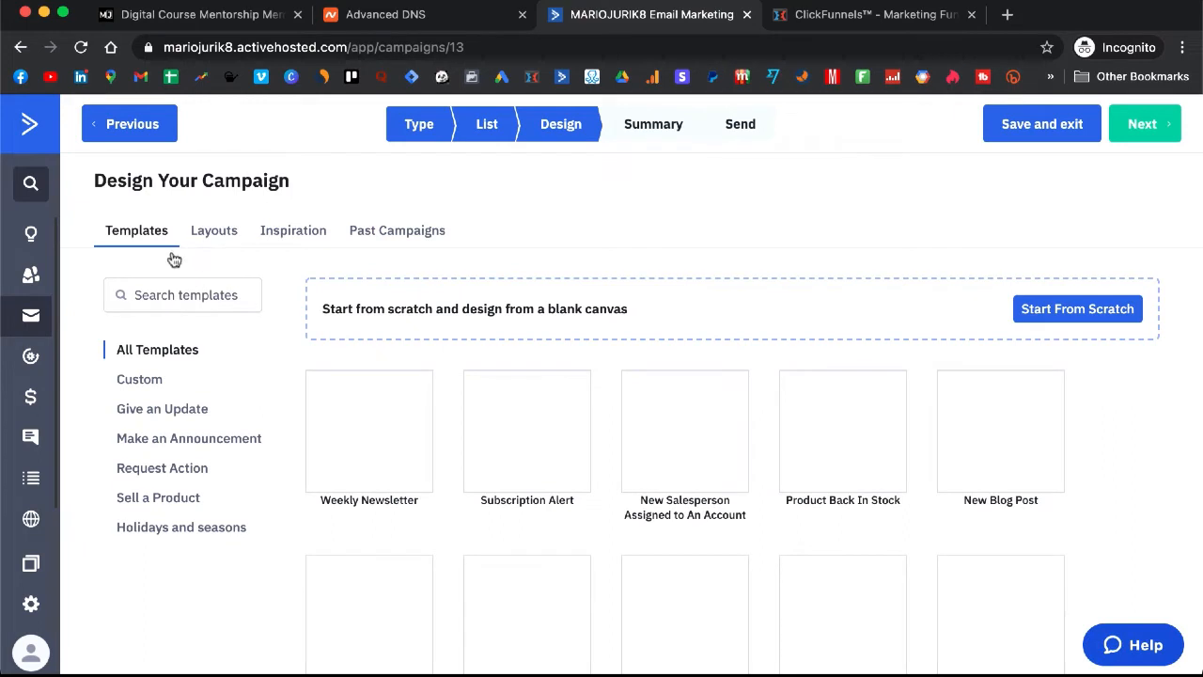
Step: Browse the past campaigns and select the first one listed as the basis for the email design
mouse_move(531, 421)
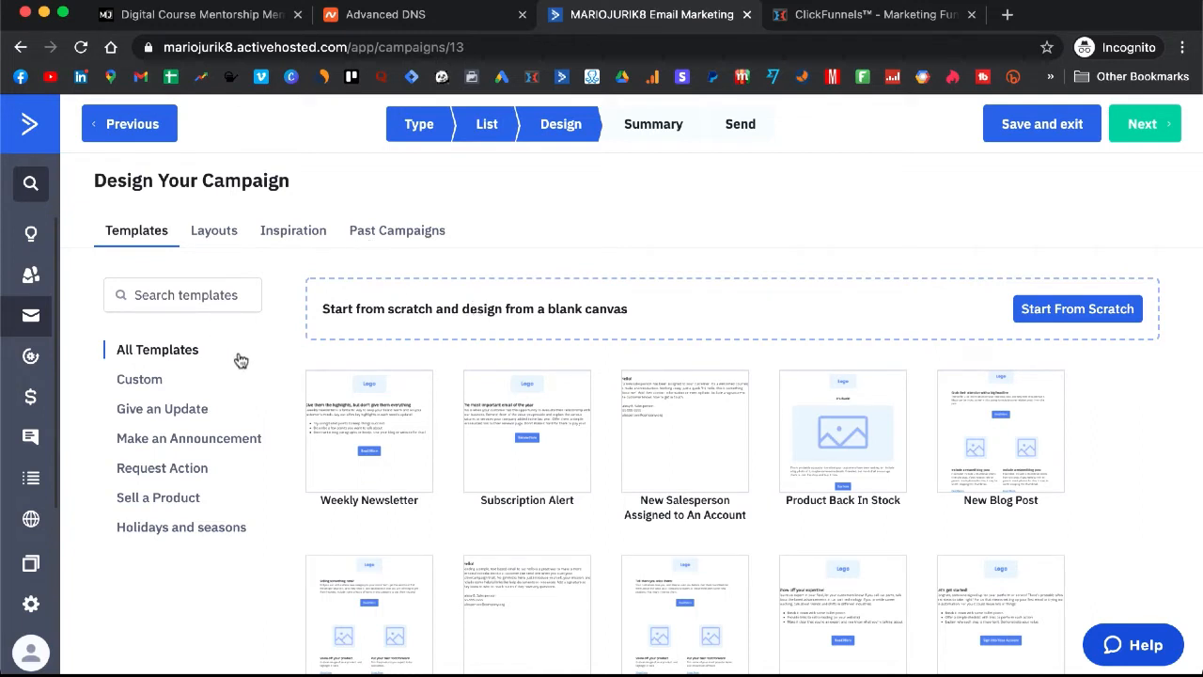
left_click(395, 240)
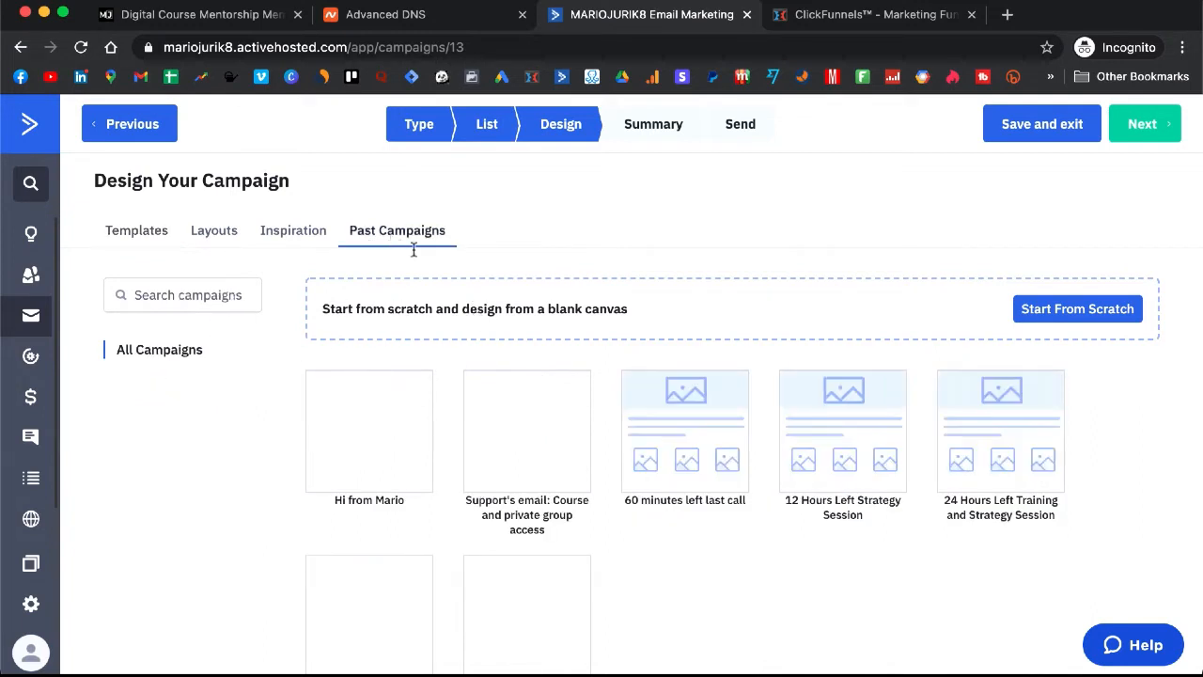
mouse_move(364, 460)
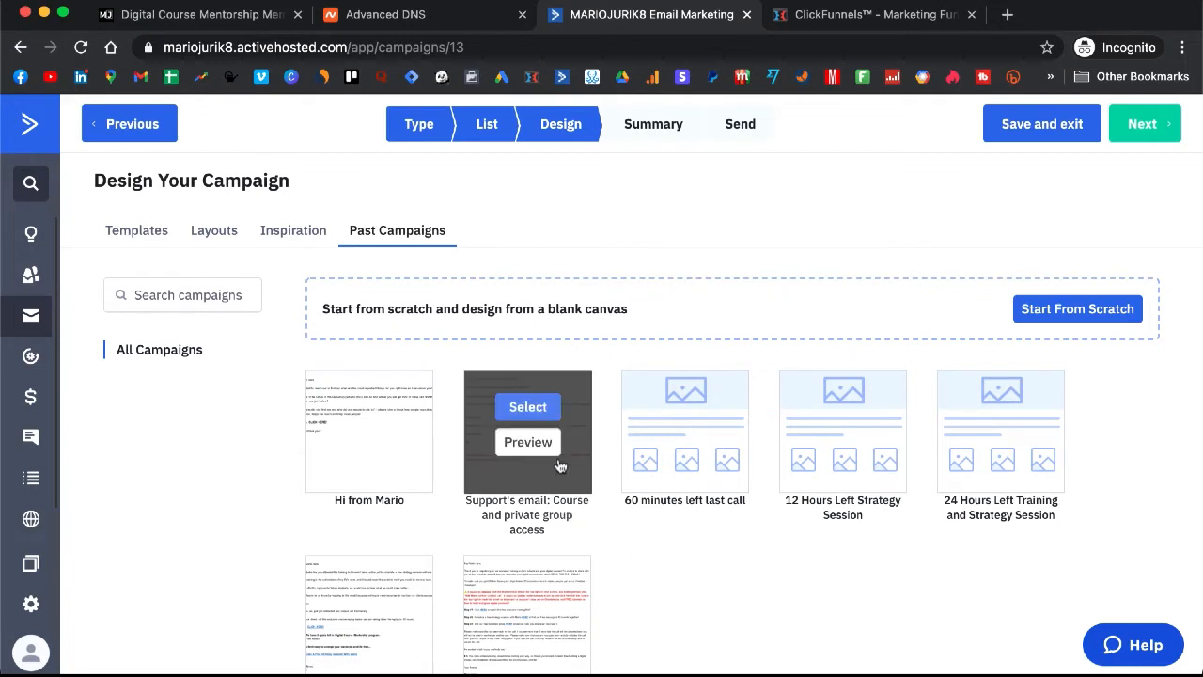
mouse_move(582, 448)
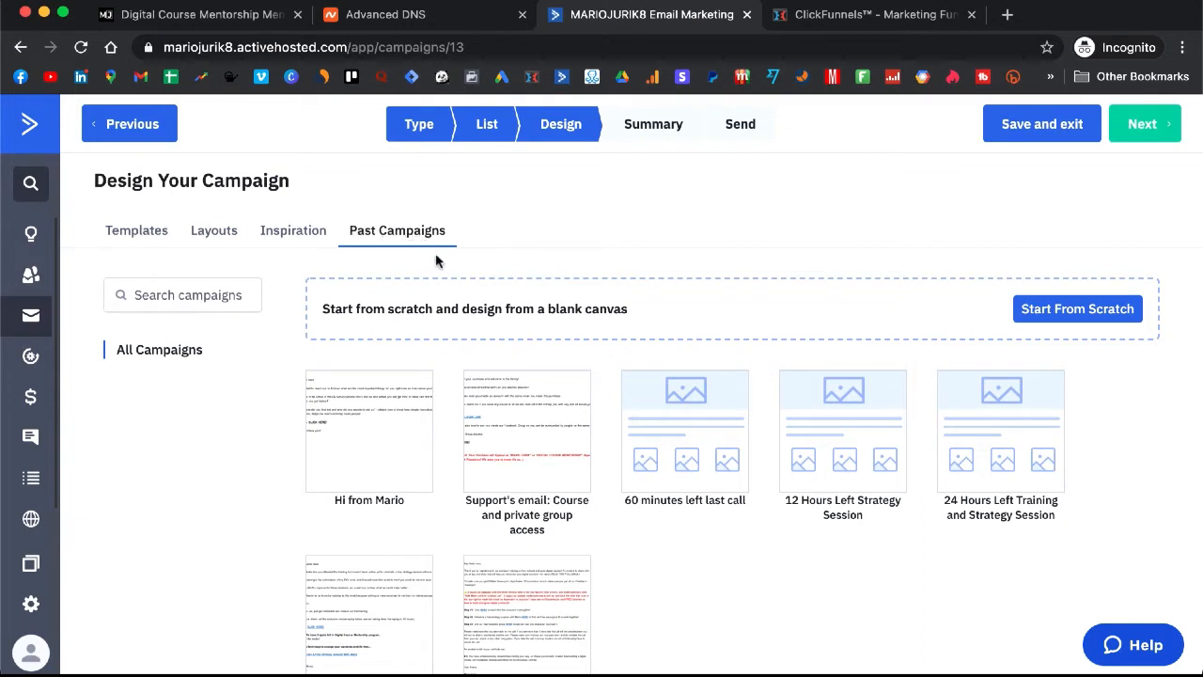
mouse_move(395, 413)
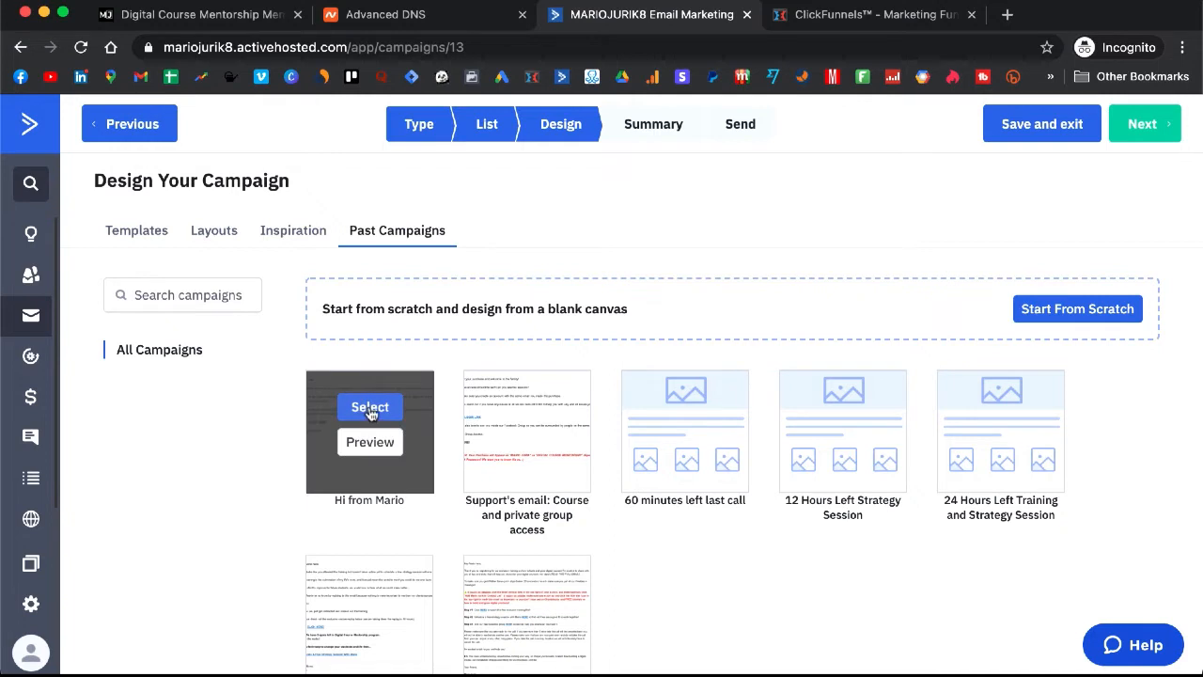
left_click(370, 409)
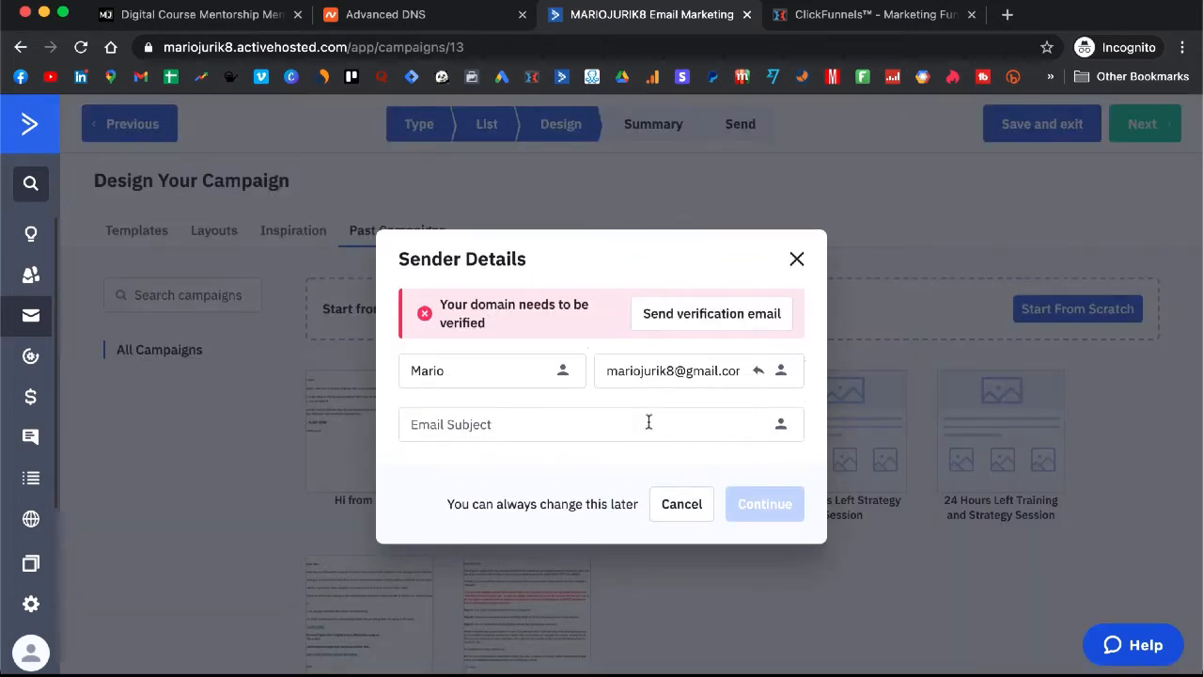
Step: Replace the sender's e-mail address, fill the email subject with that same address, and continue to the email designer
left_click(672, 369)
key("super+a")
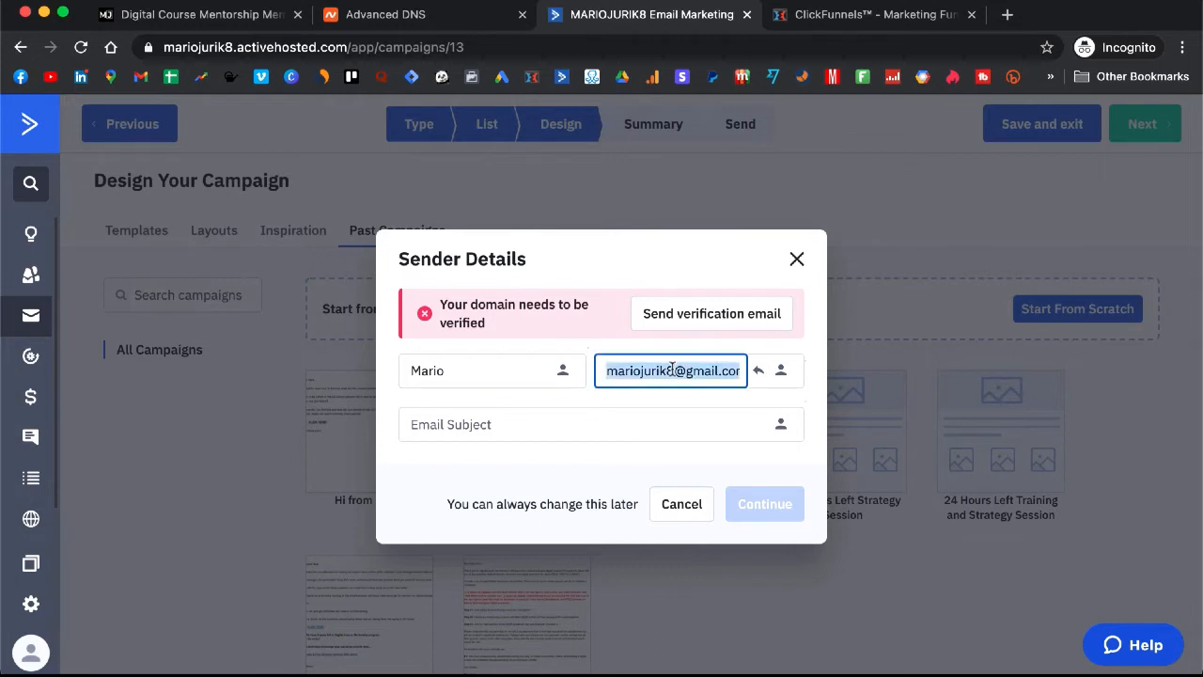
type("mari")
left_click(672, 413)
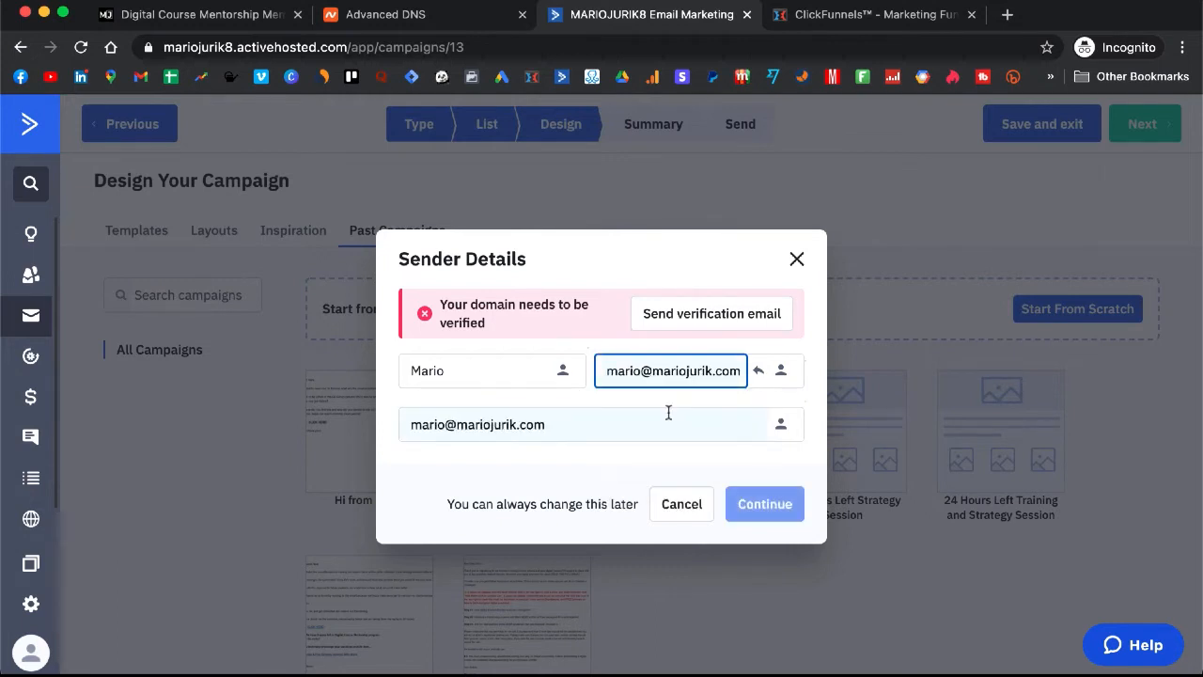
left_click(759, 475)
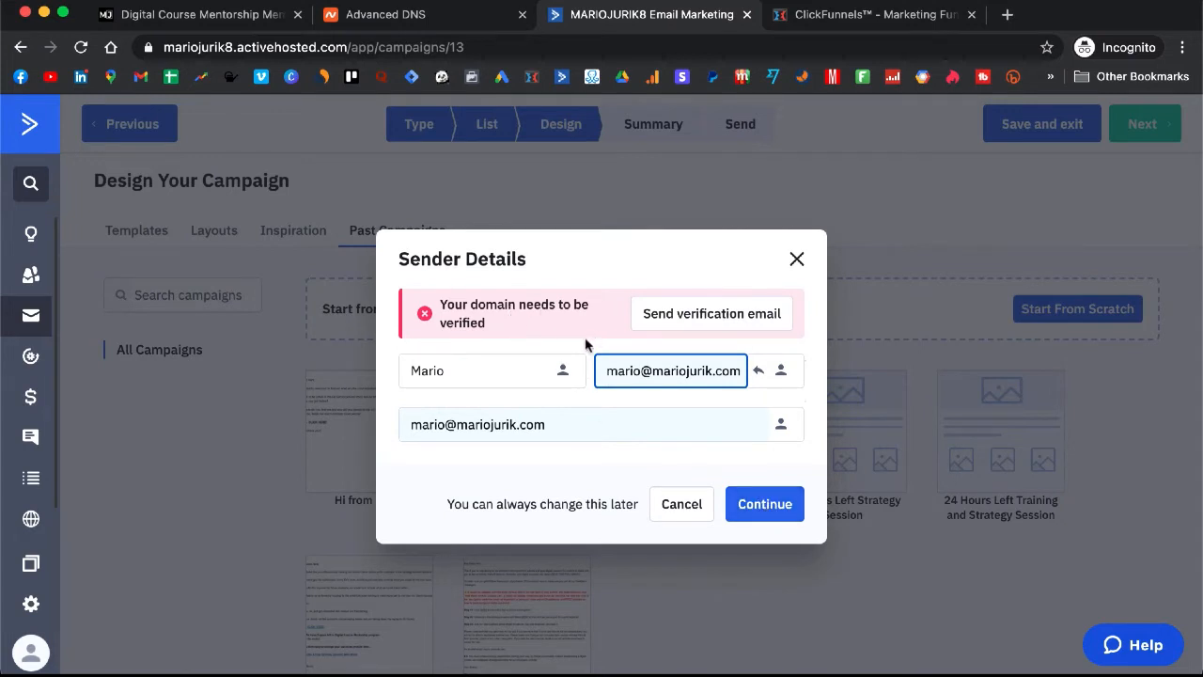
left_click(776, 514)
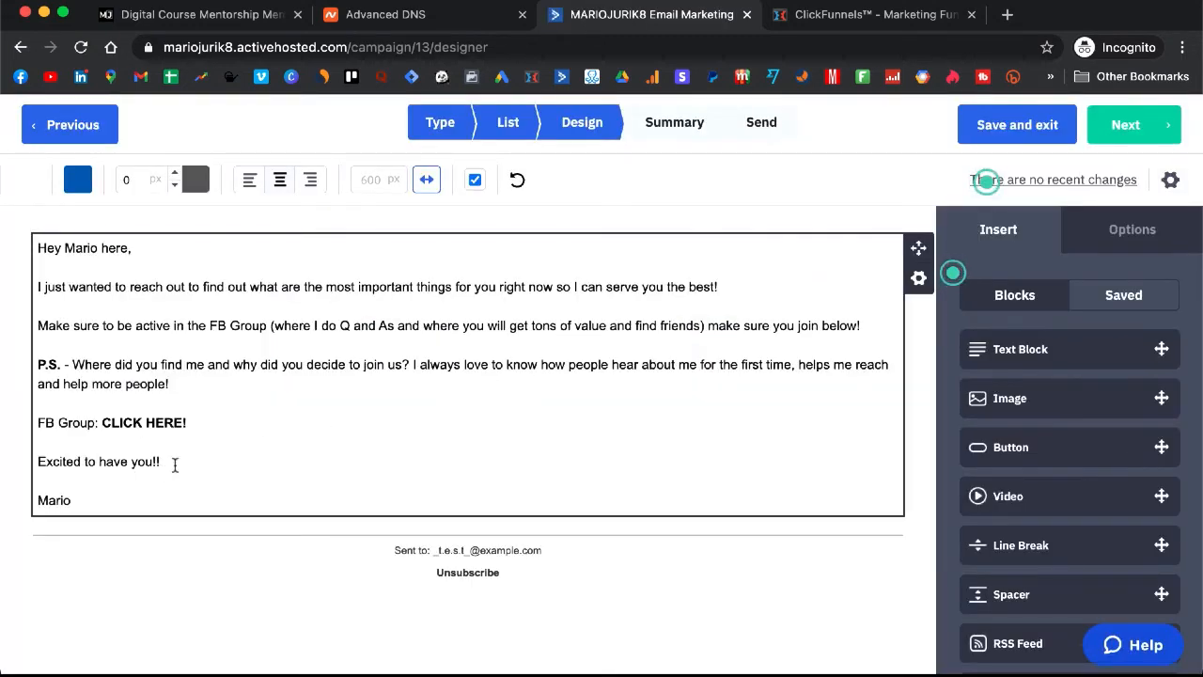
Step: Delete all body text between the greeting and the signature, and proceed to the campaign summary
left_click_drag(175, 464, 28, 297)
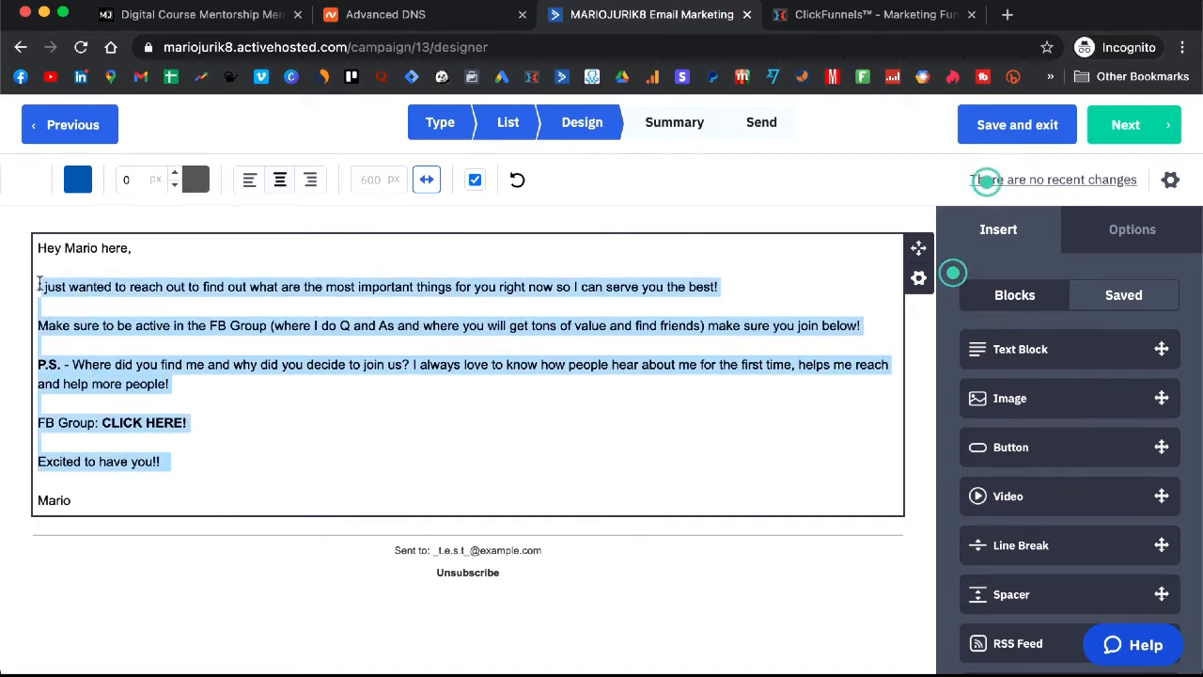
key("BackSpace")
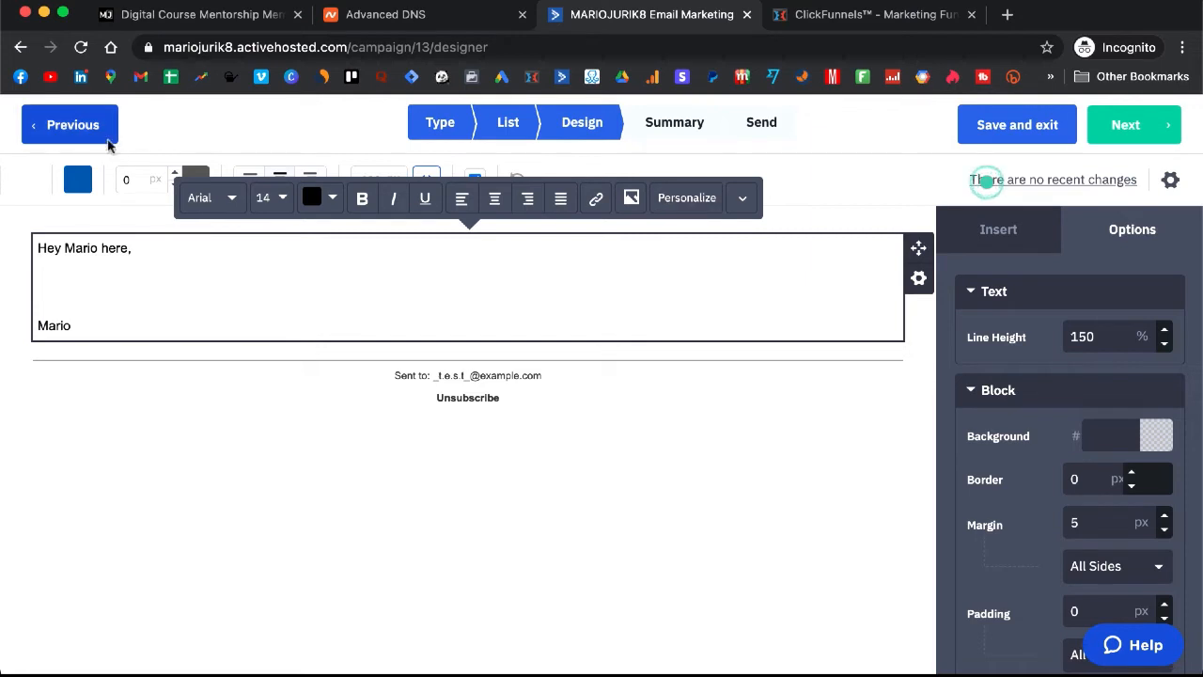
left_click(1132, 132)
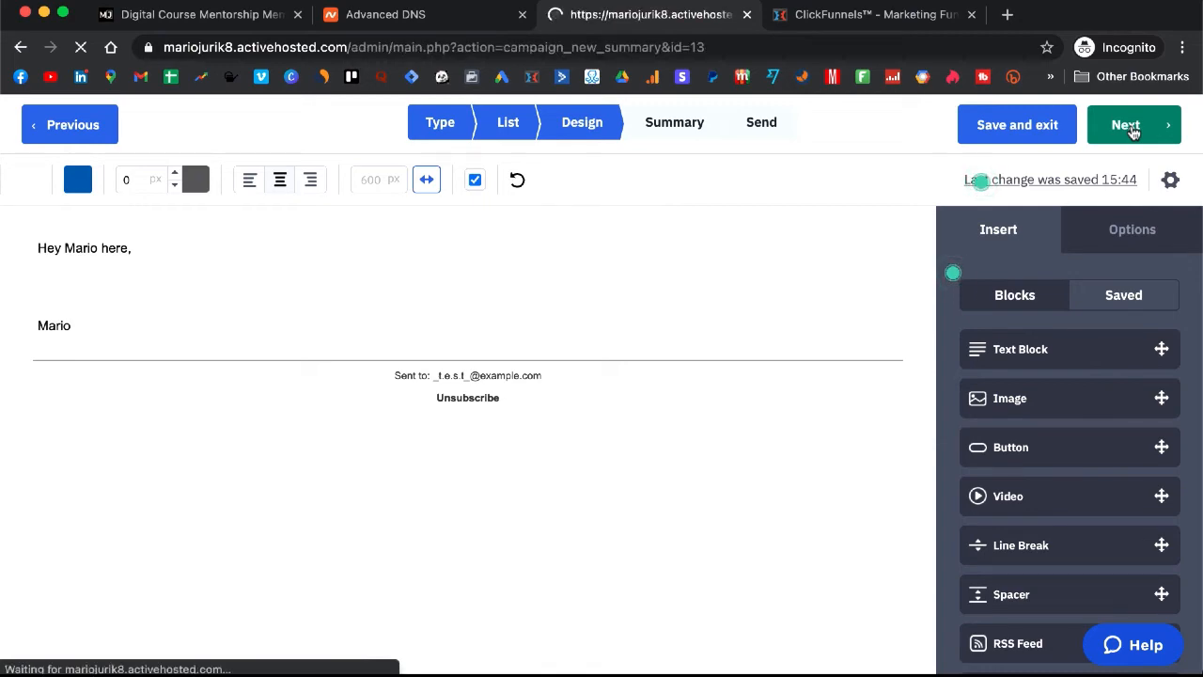
Step: Examine the campaign summary, including sender, list, mailing address, tracking options, schedule and test email settings
scroll(571, 343, "down", 2)
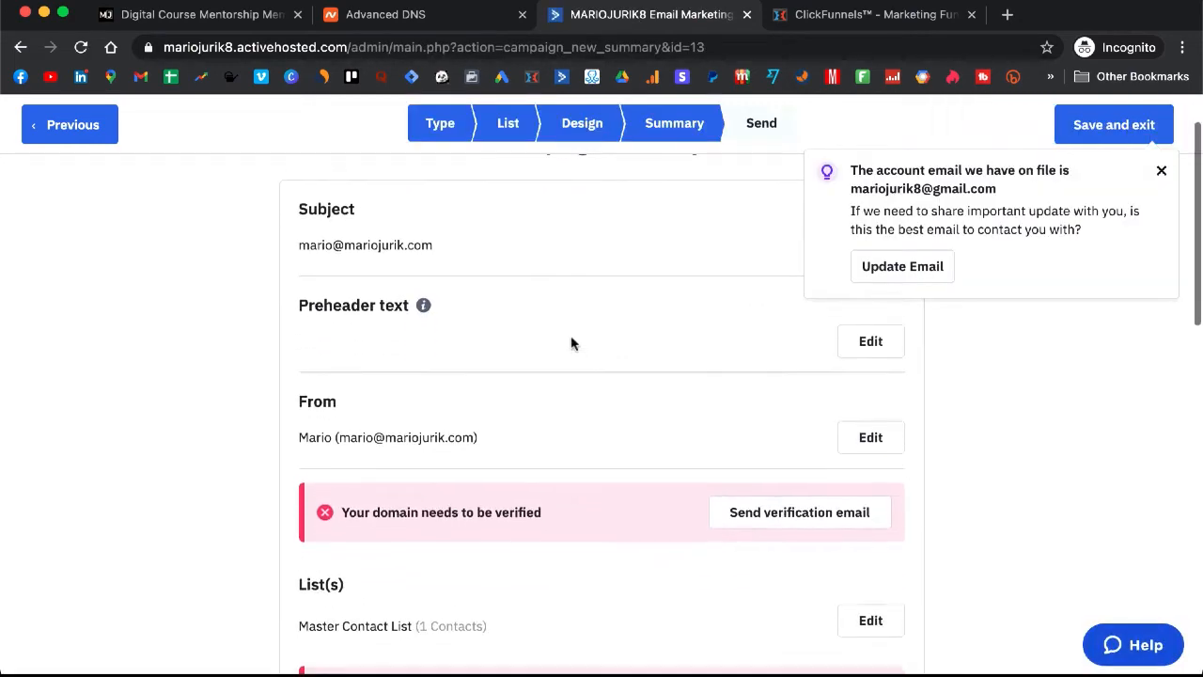
scroll(570, 343, "down", 6)
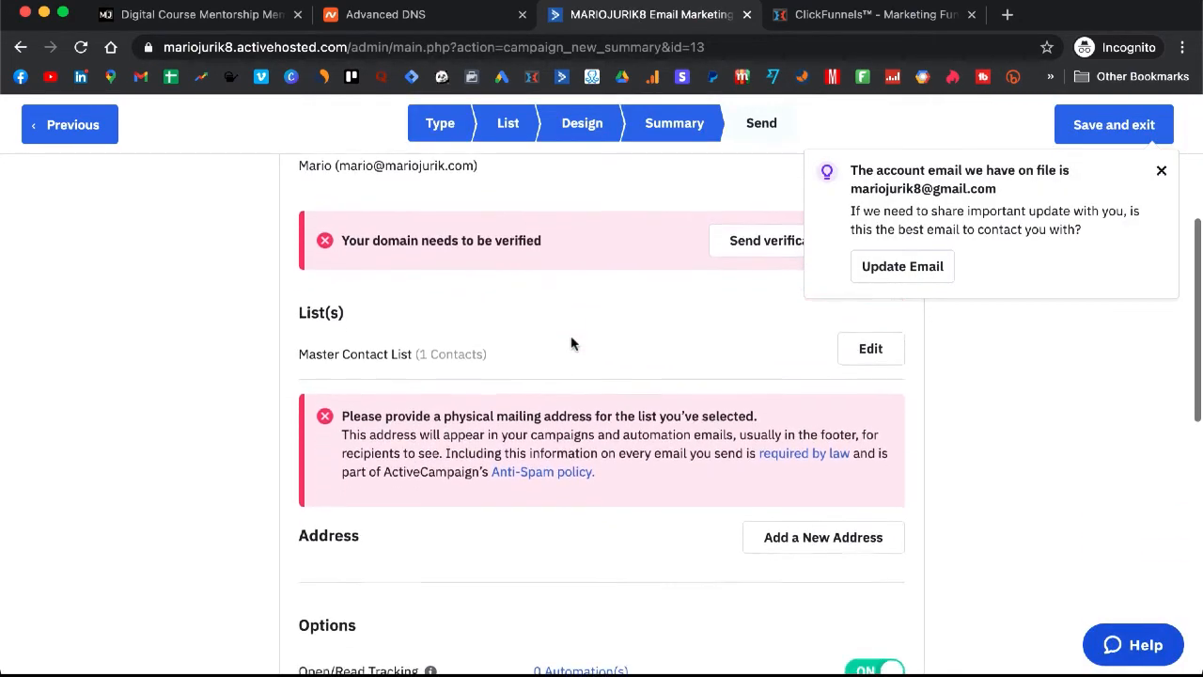
scroll(571, 343, "down", 1)
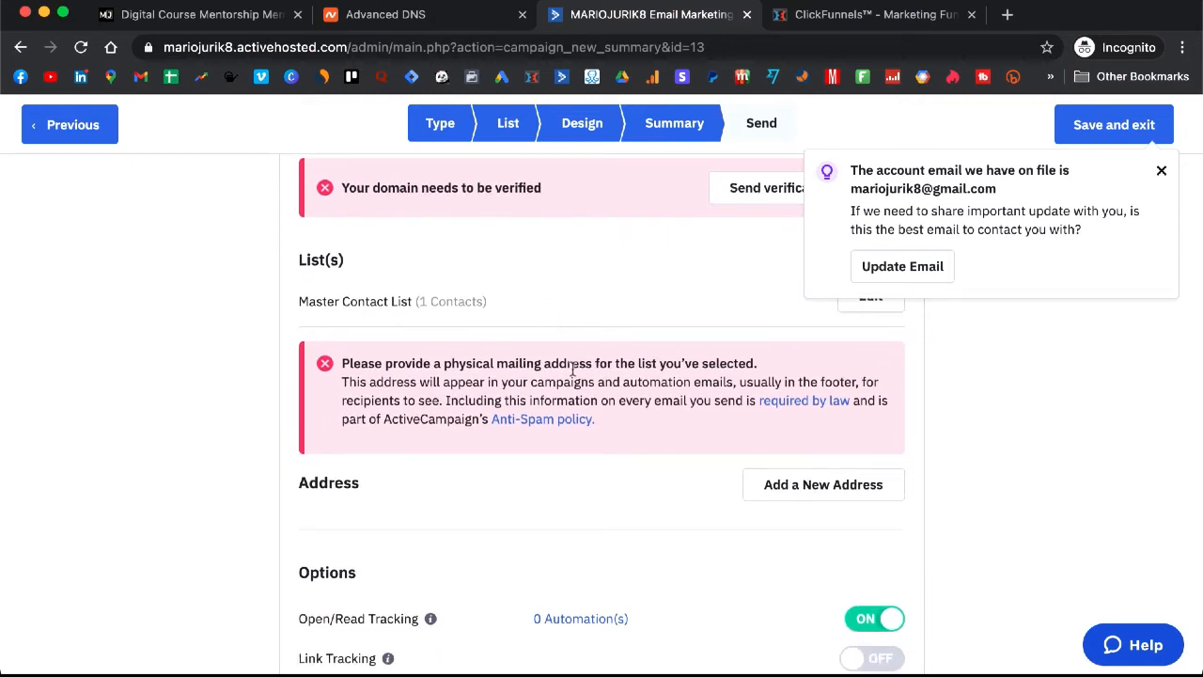
scroll(621, 371, "up", 1)
scroll(621, 372, "up", 1)
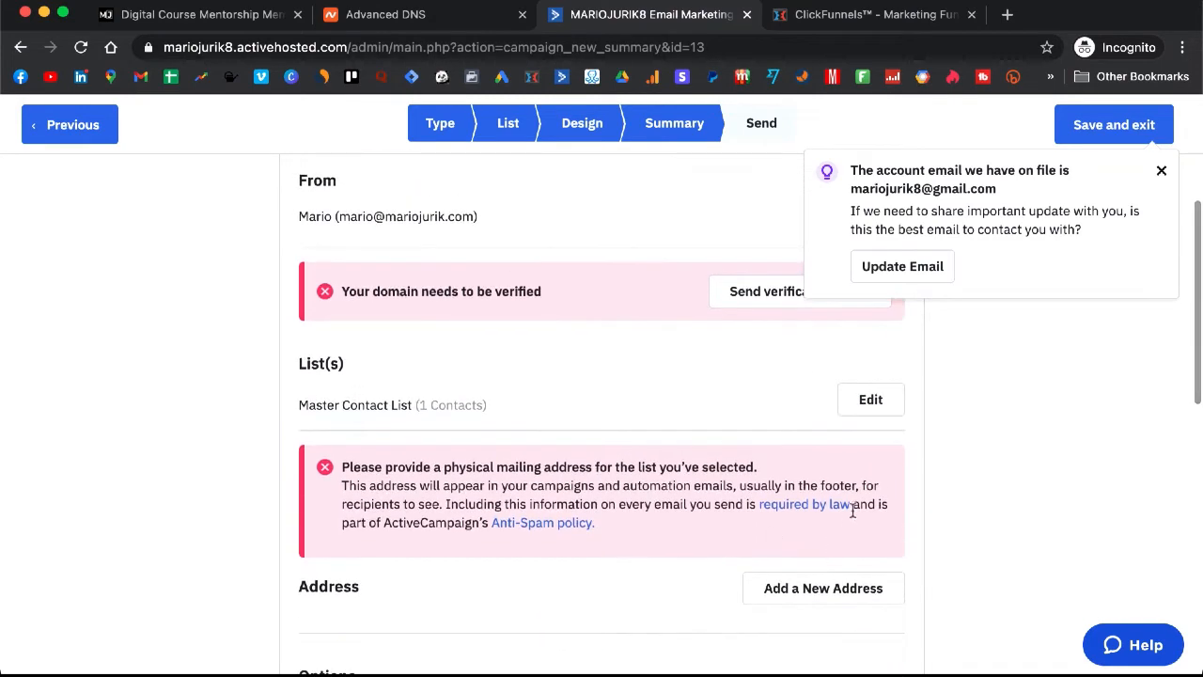
scroll(678, 343, "up", 1)
scroll(633, 366, "down", 6)
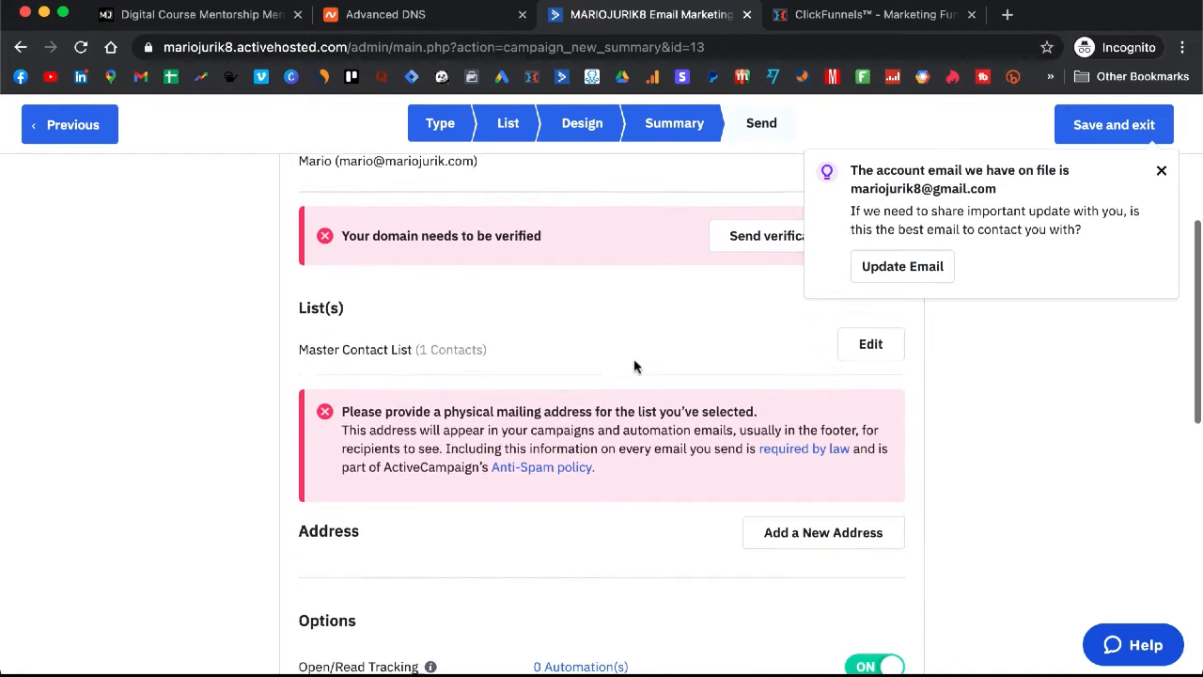
scroll(634, 365, "down", 6)
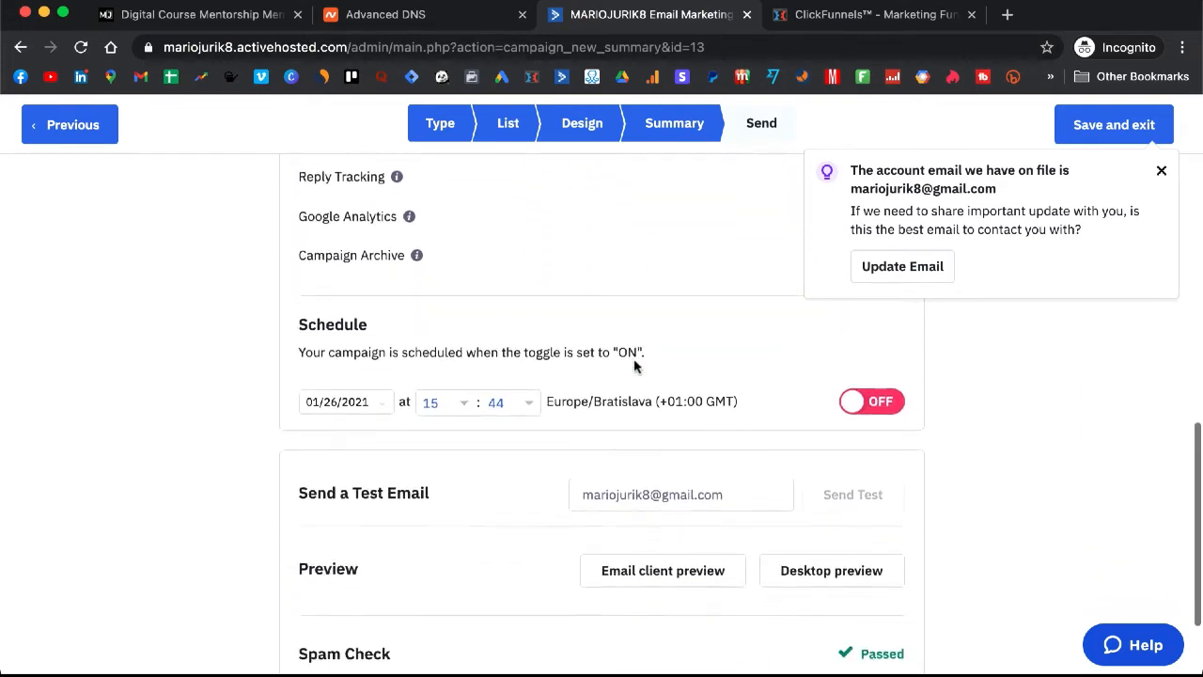
scroll(633, 366, "up", 2)
scroll(635, 367, "up", 1)
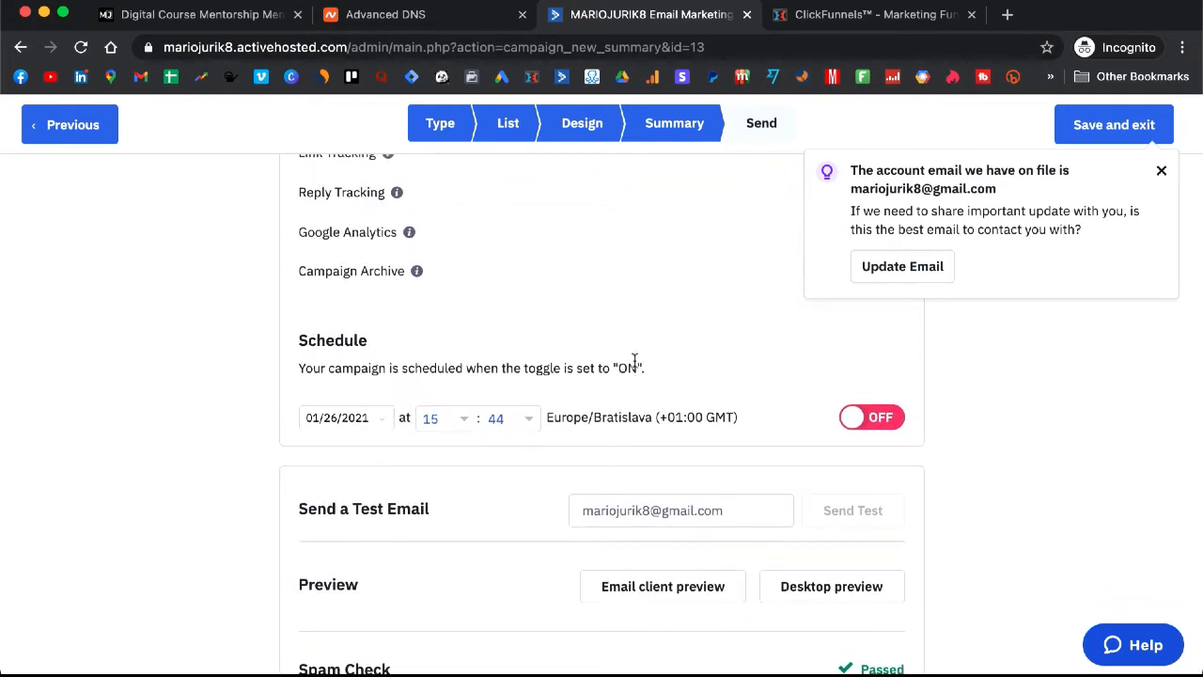
scroll(633, 362, "up", 10)
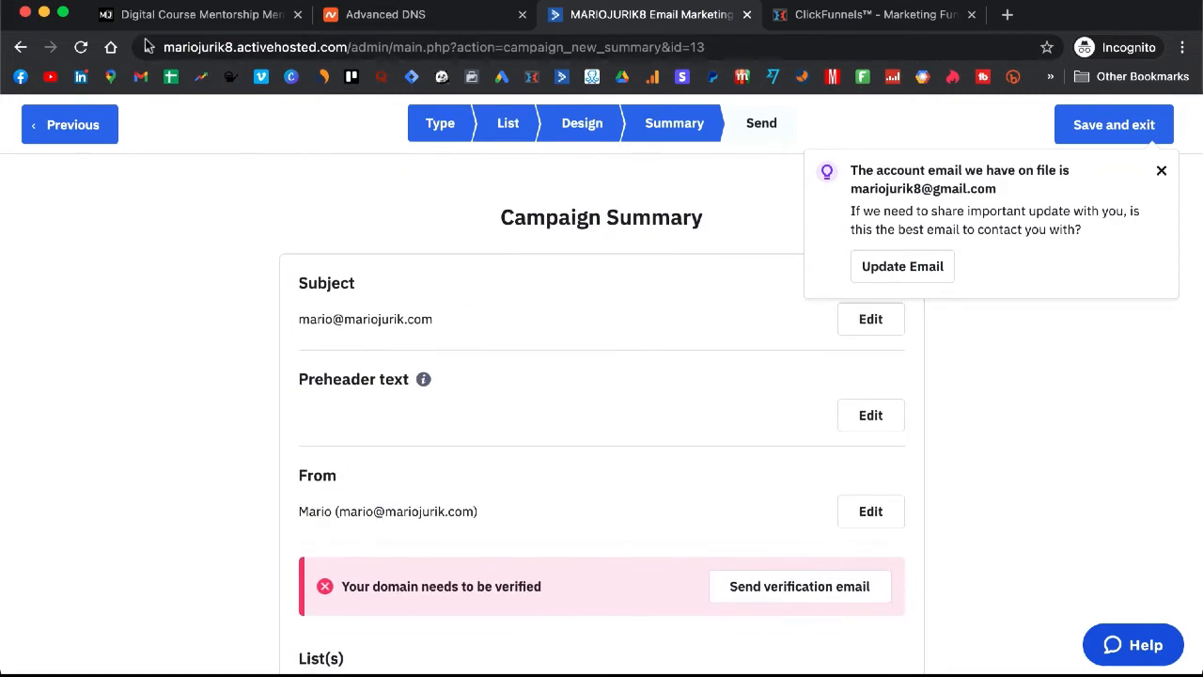
Step: Go back through the campaign setup, exit to the campaigns overview, and open the Automations page
left_click(85, 129)
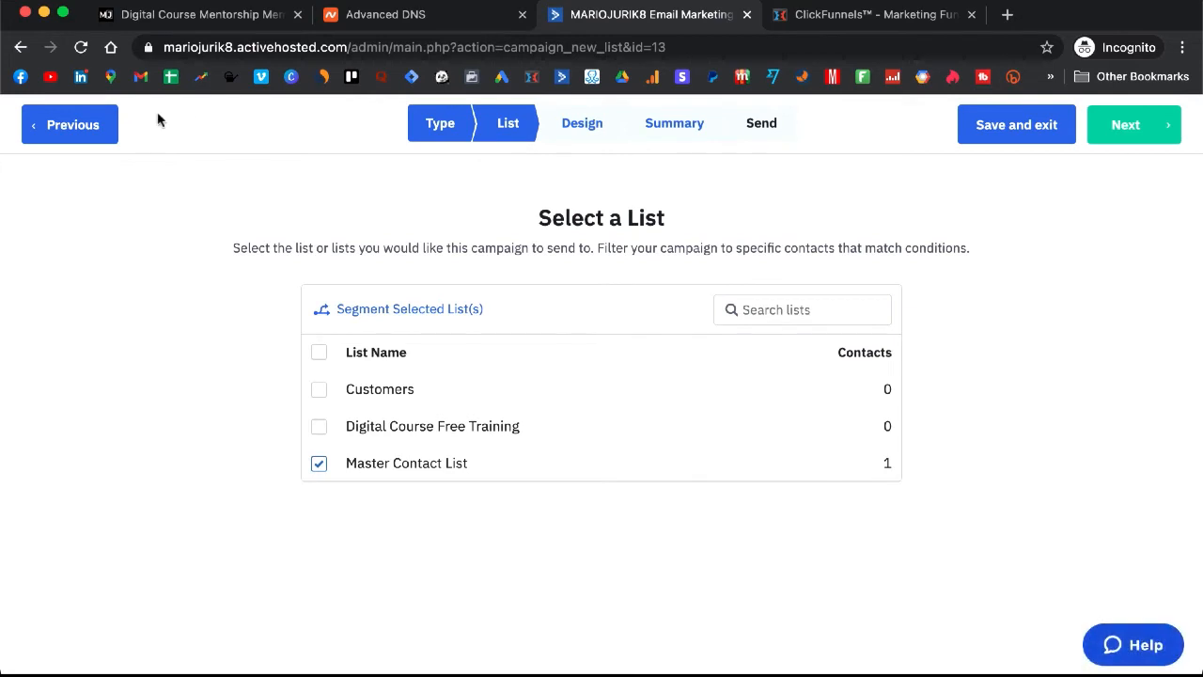
left_click(89, 139)
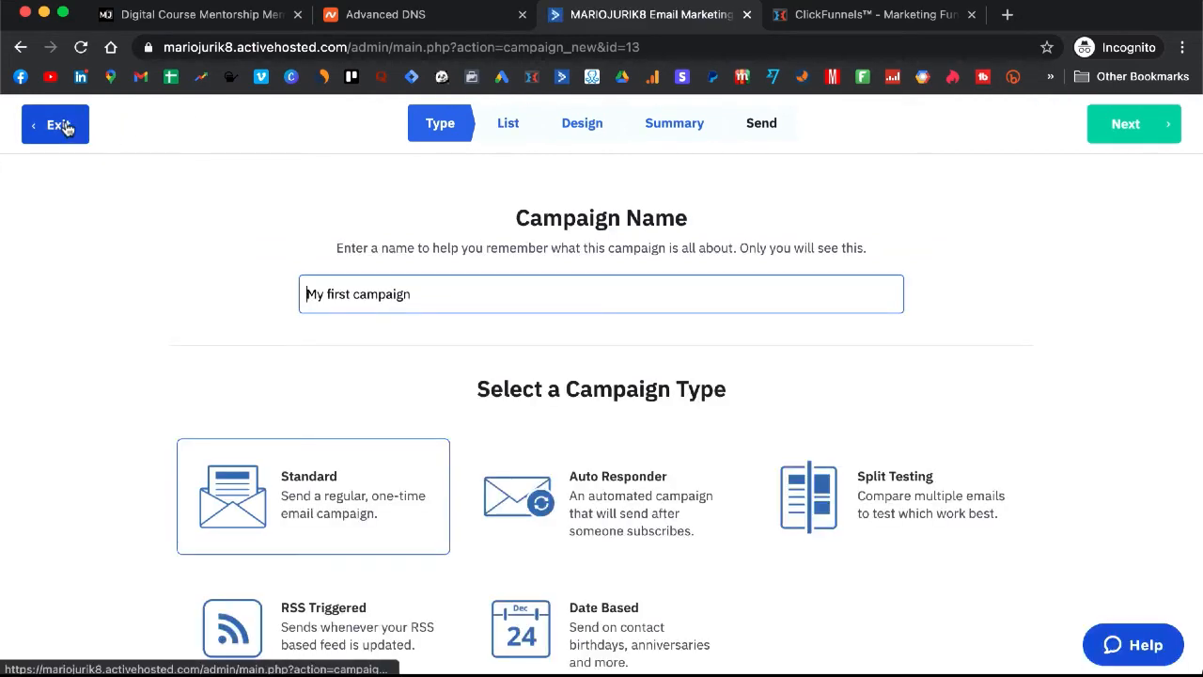
left_click(66, 128)
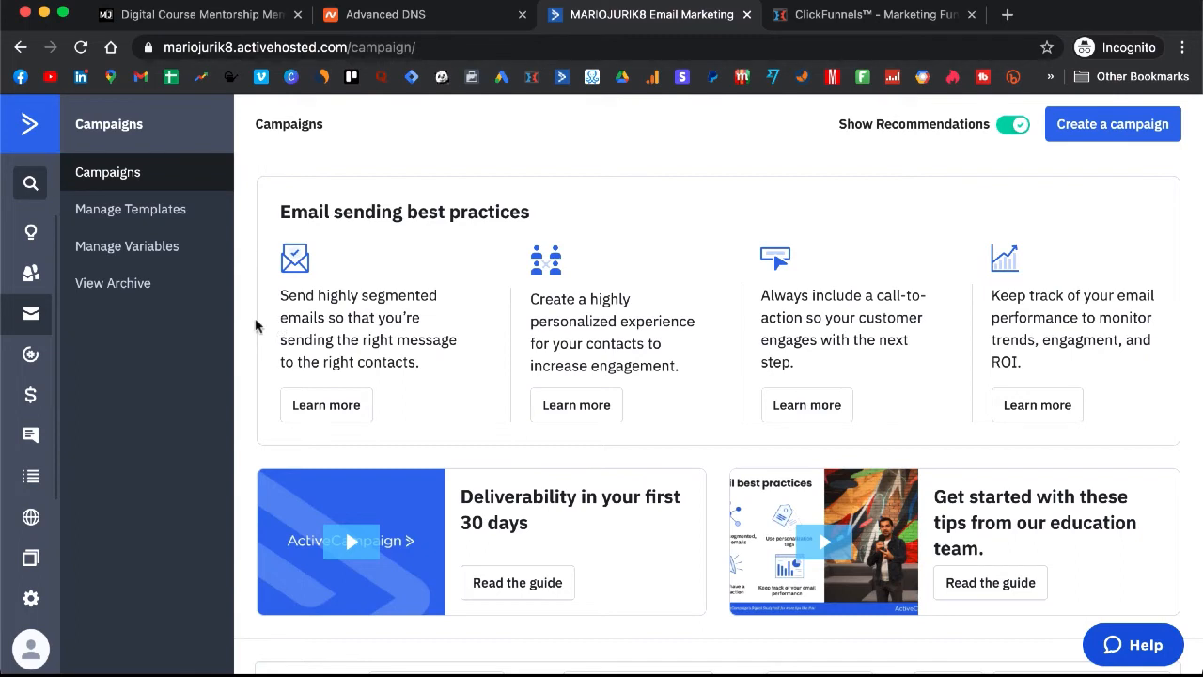
left_click(31, 352)
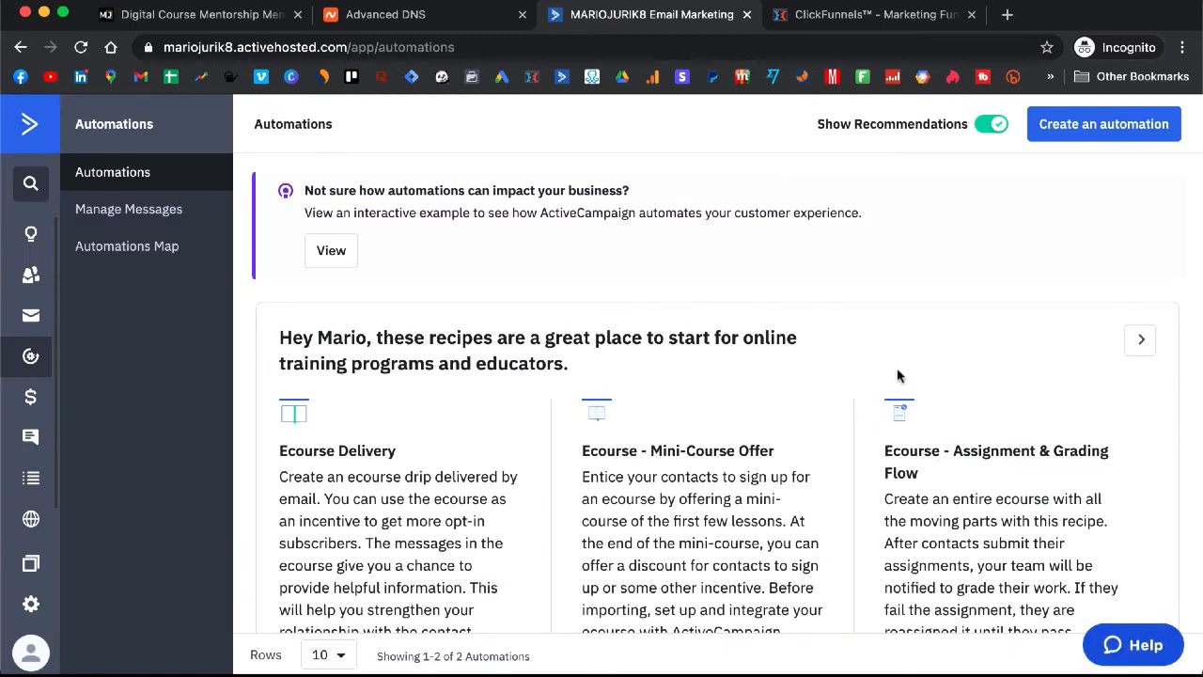
Step: Open the "Free Training Follow Up (STUDENT)" automation from the list of existing automations
scroll(896, 375, "down", 5)
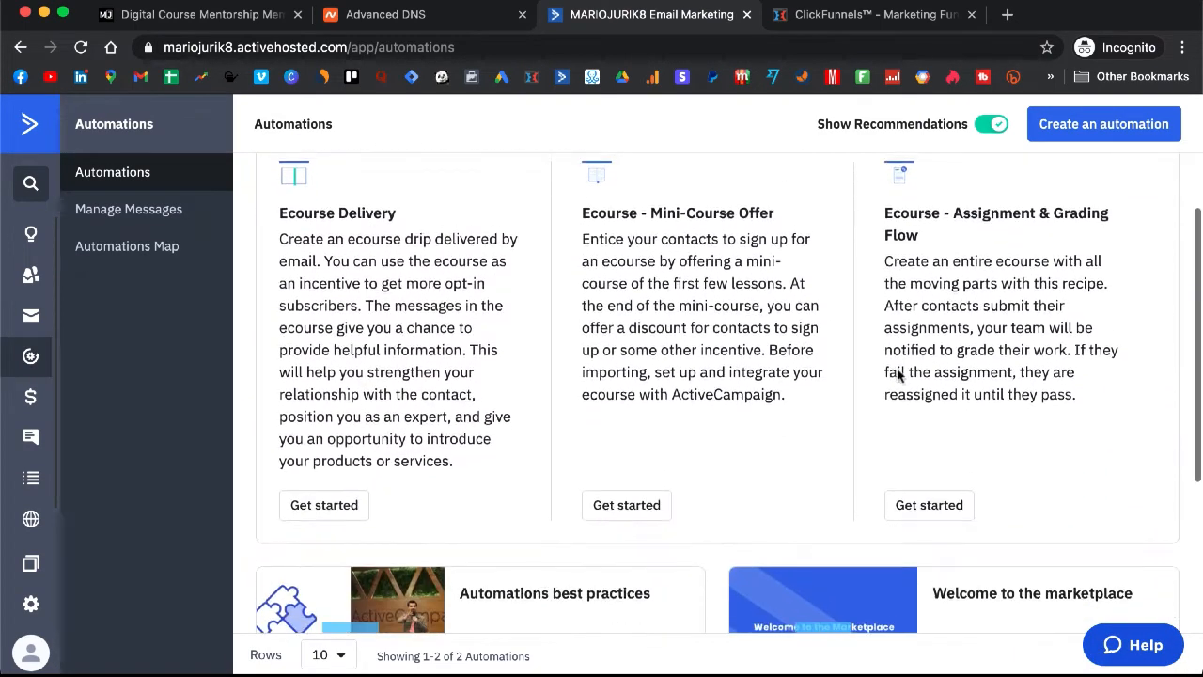
scroll(897, 371, "down", 5)
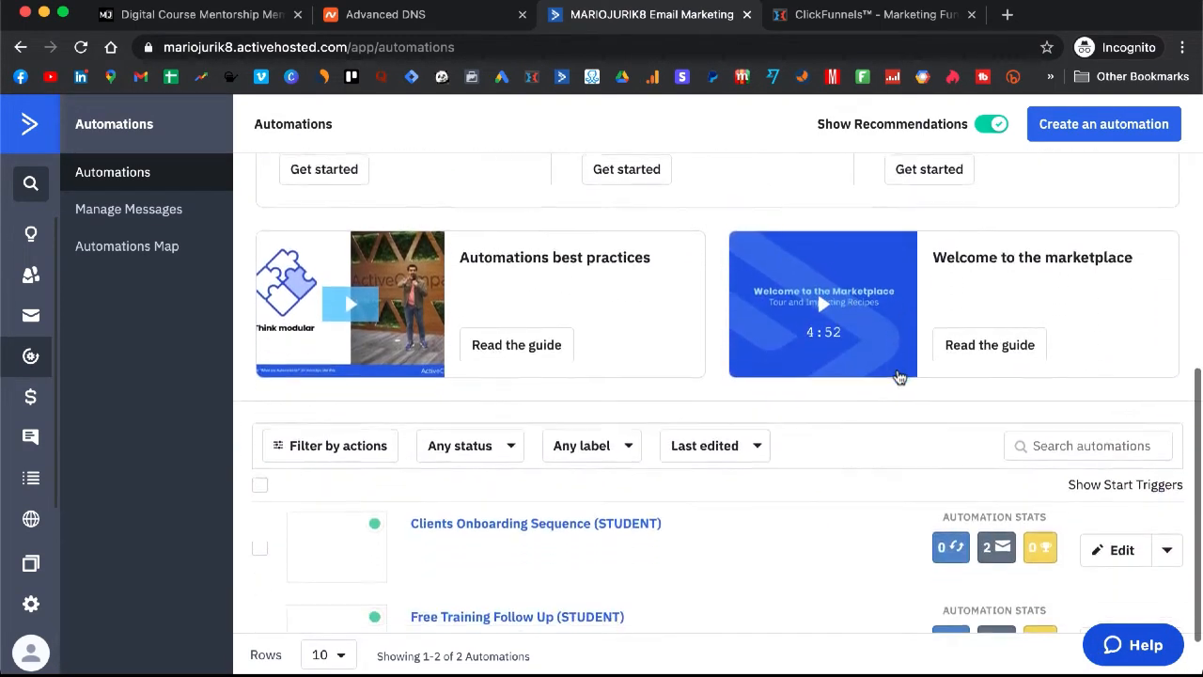
scroll(900, 376, "down", 1)
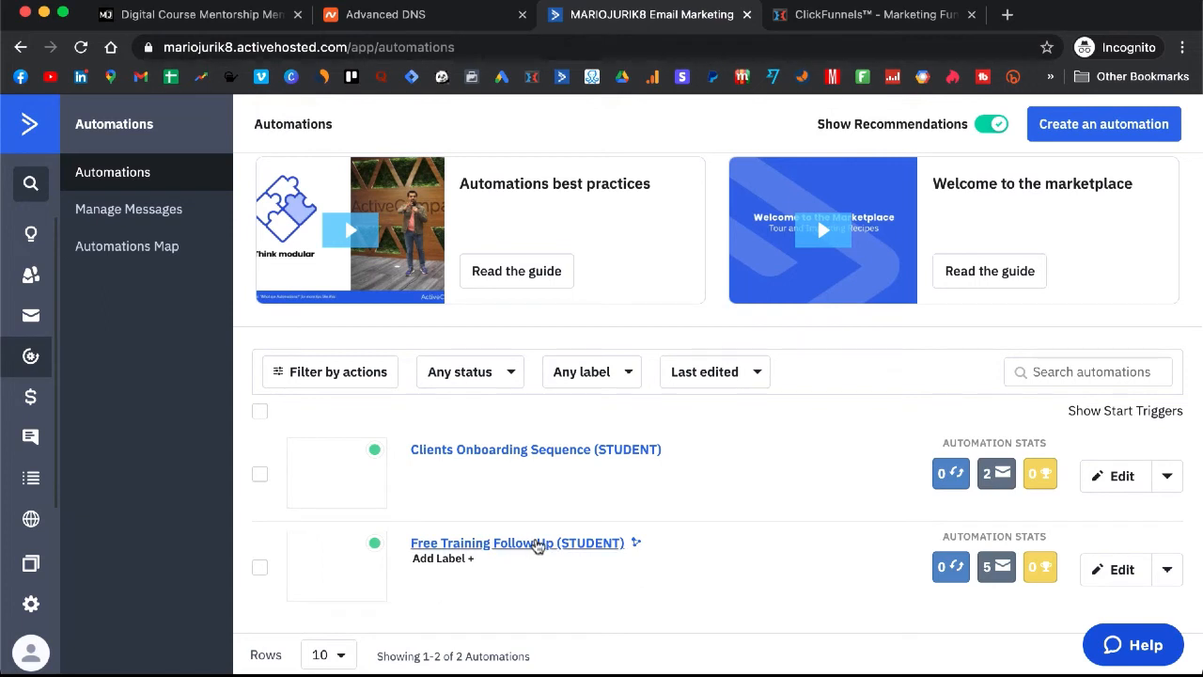
left_click(544, 545)
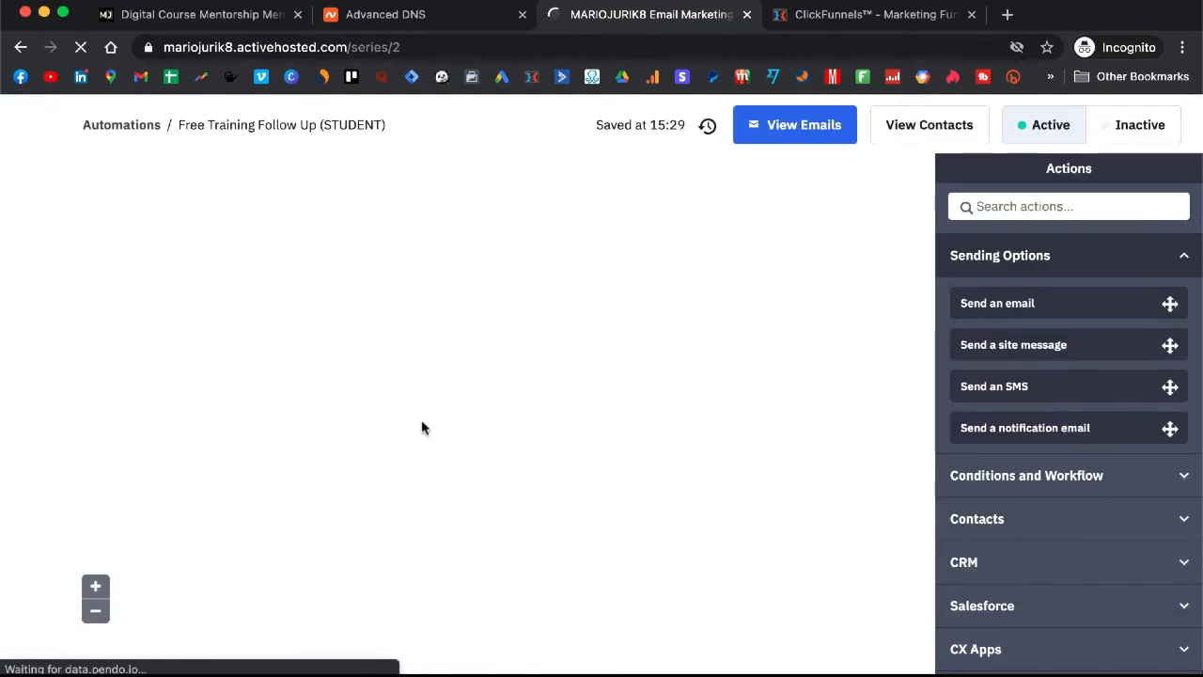
Step: Examine the email and wait steps through the end of the Free Training Follow Up automation, and return to the automations overview
scroll(424, 428, "down", 10)
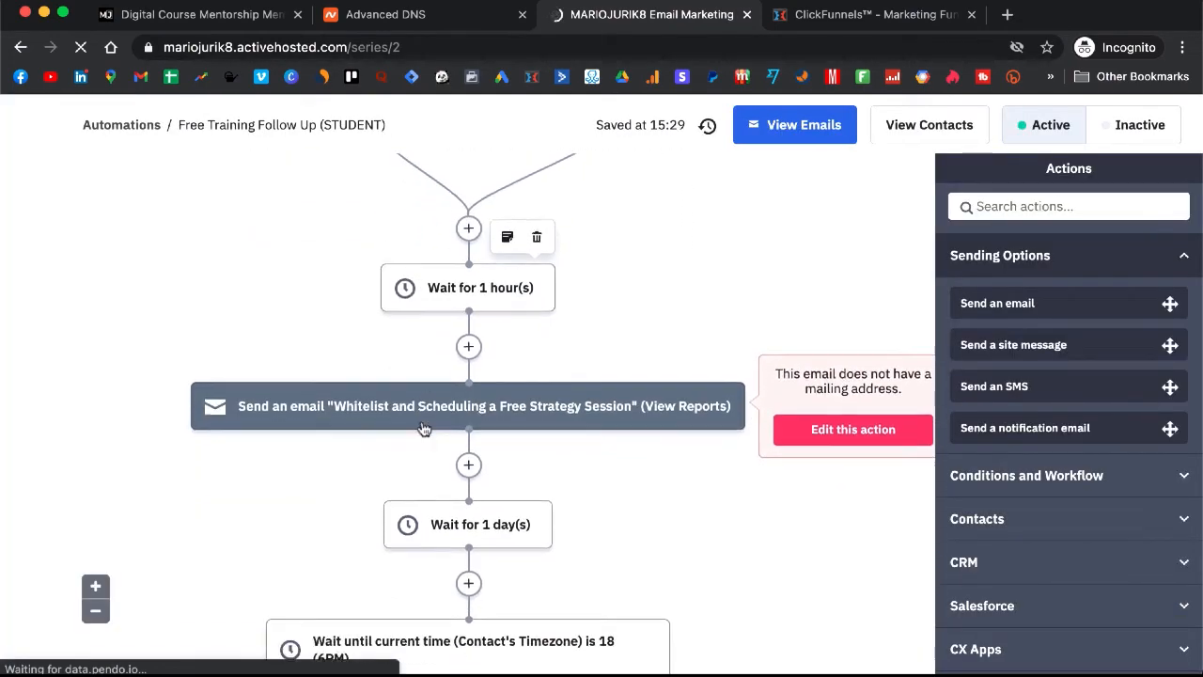
scroll(421, 428, "down", 5)
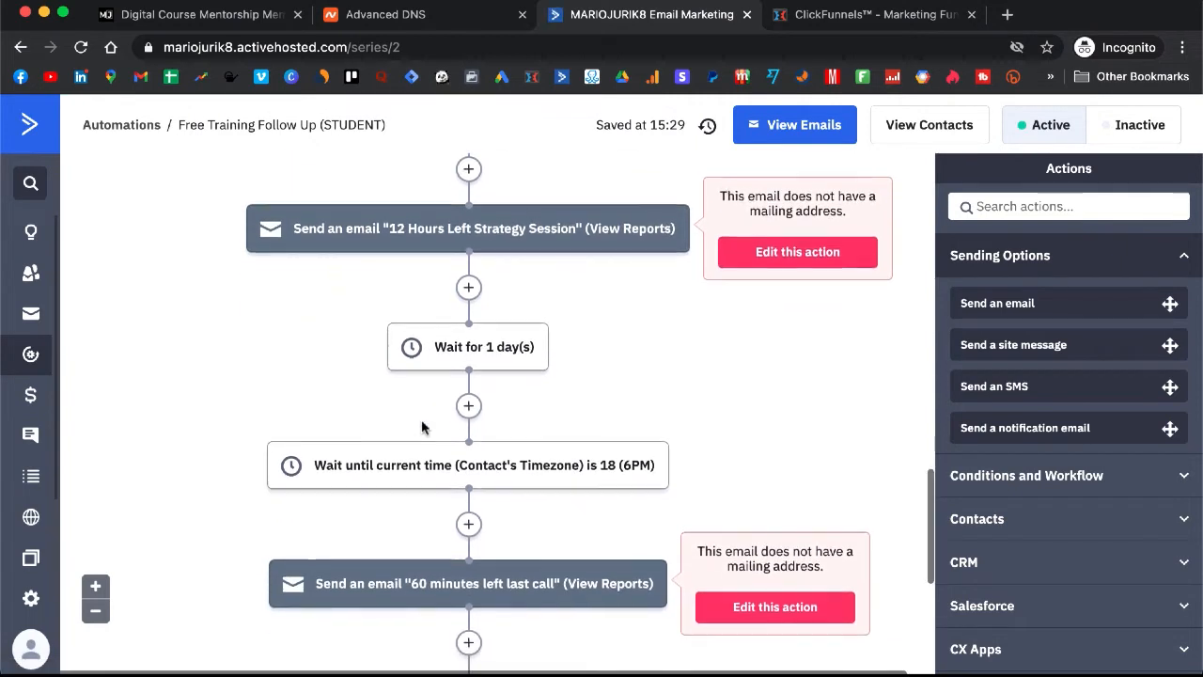
scroll(422, 426, "up", 1)
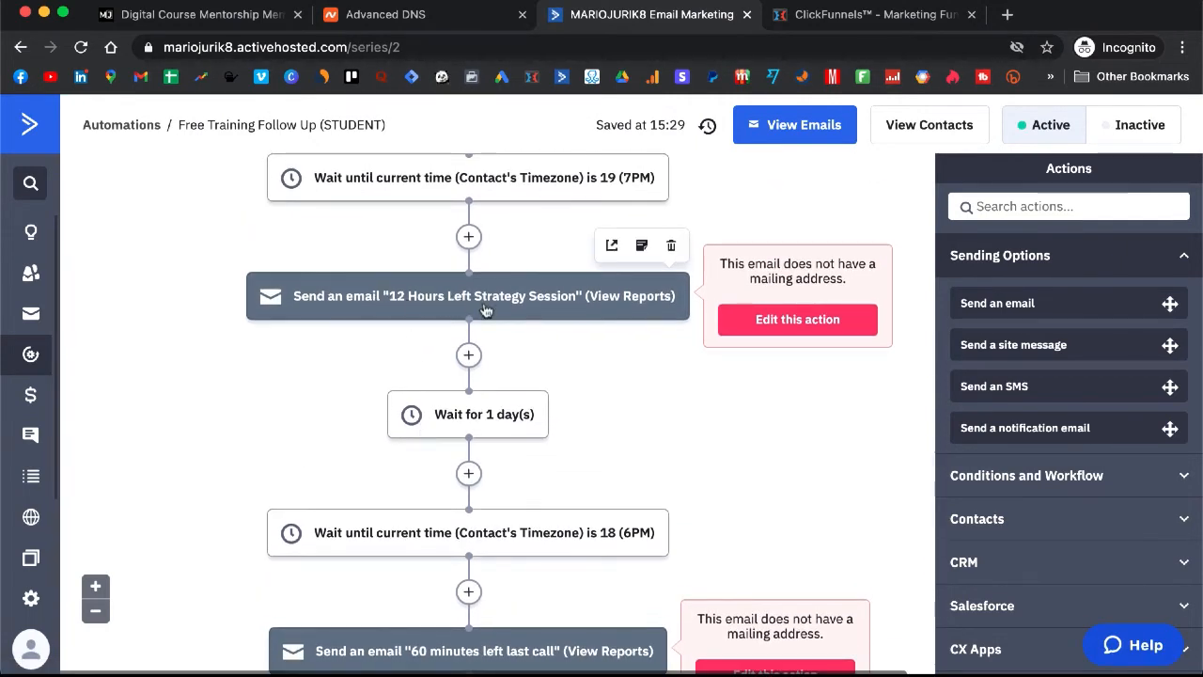
scroll(486, 310, "up", 2)
scroll(485, 310, "up", 2)
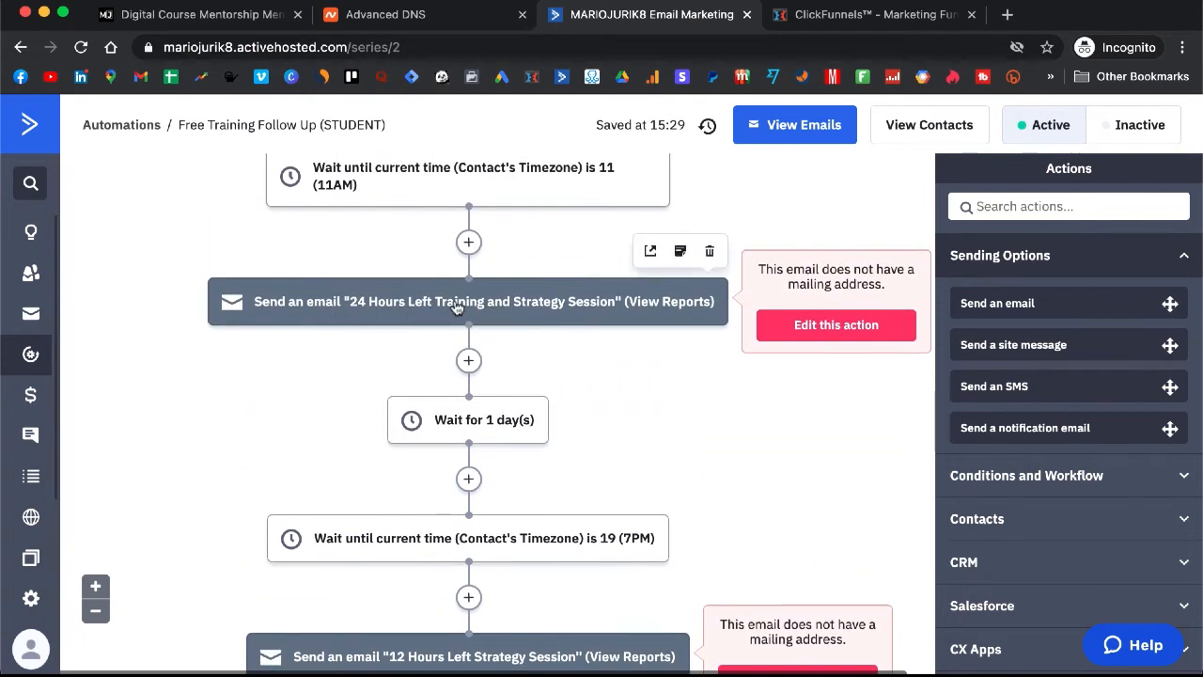
scroll(526, 317, "down", 3)
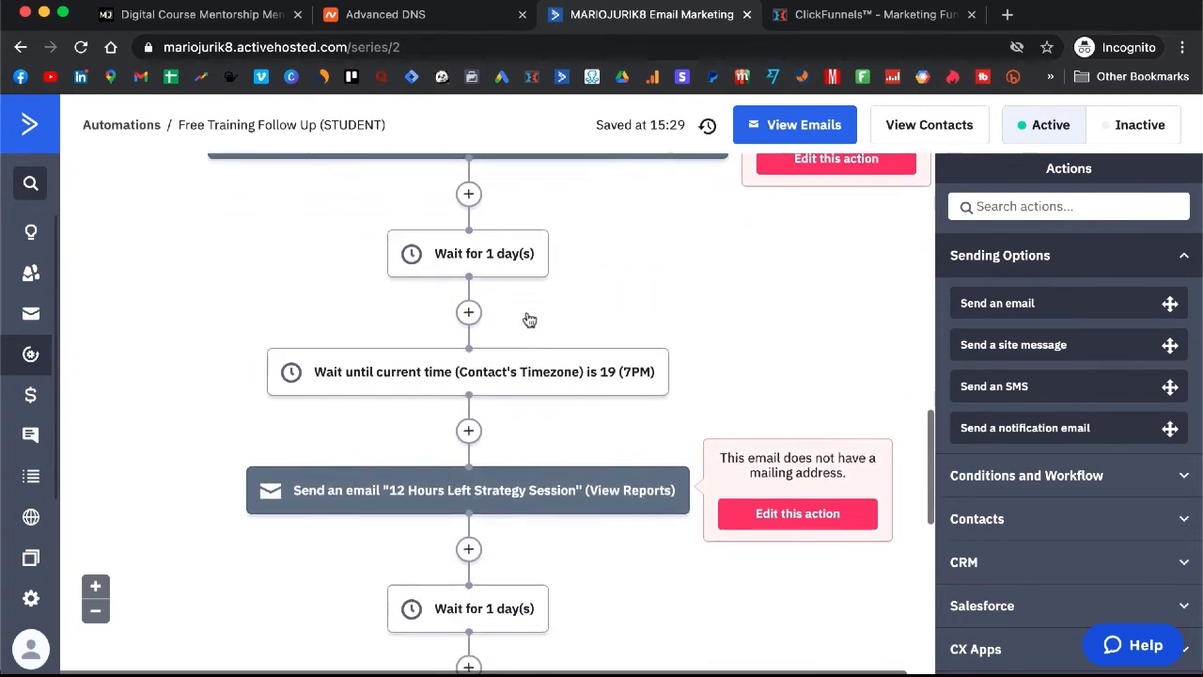
scroll(430, 357, "down", 3)
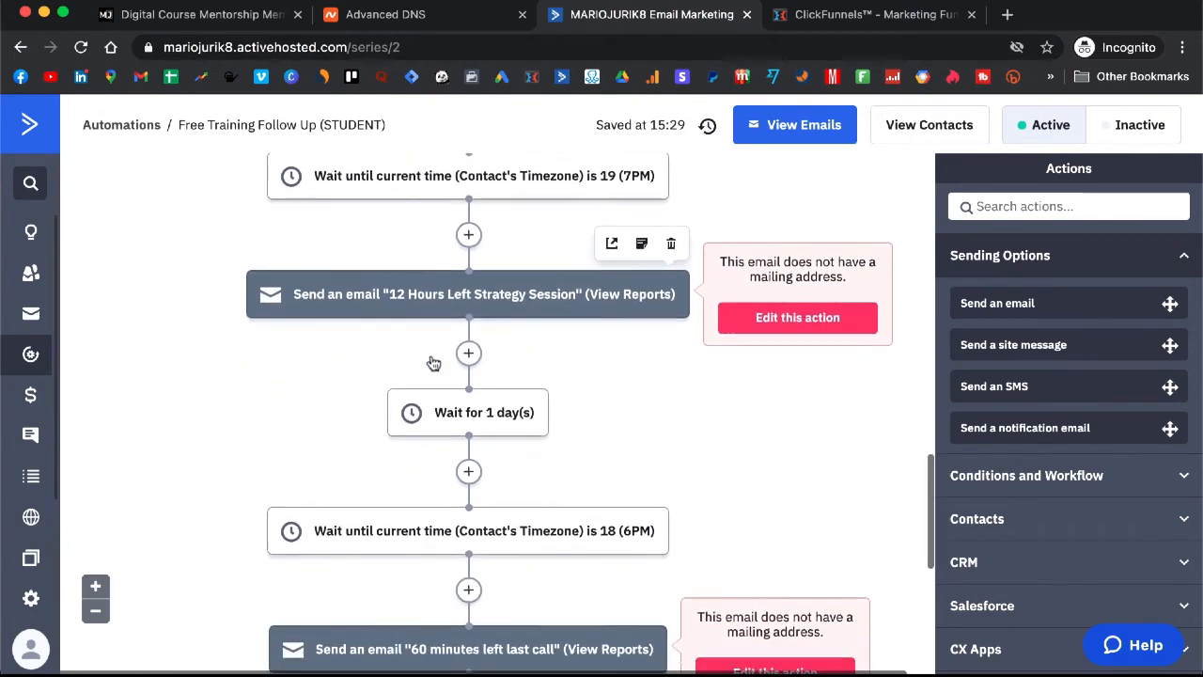
scroll(432, 363, "up", 2)
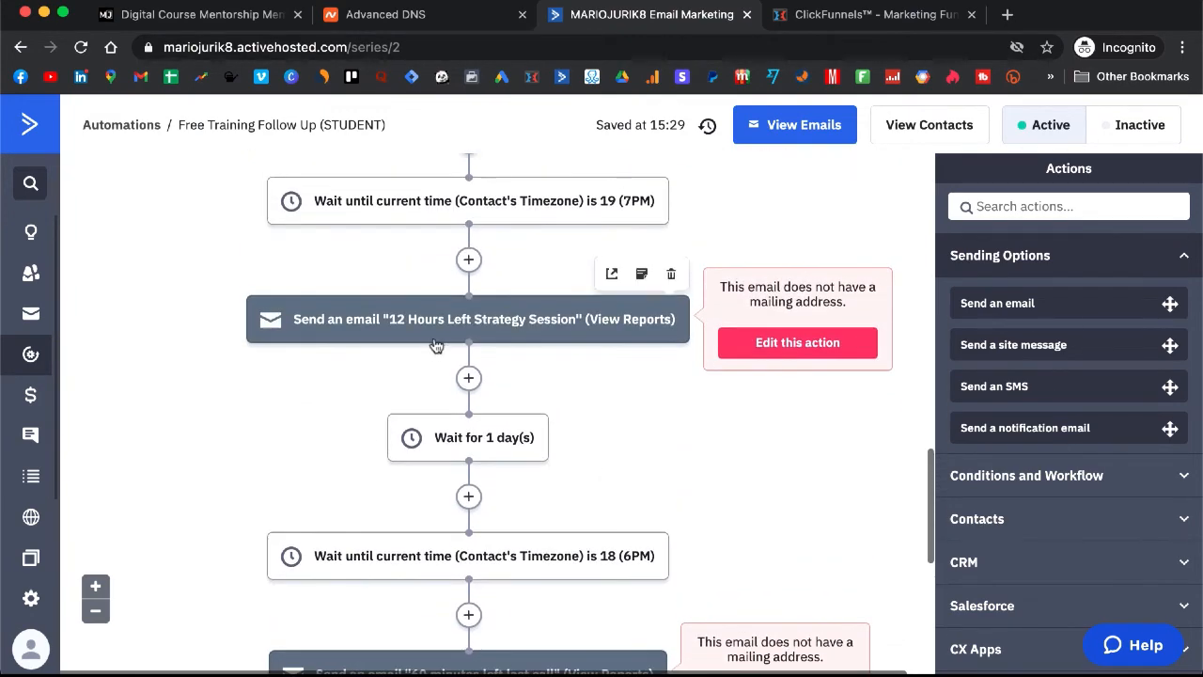
scroll(503, 341, "up", 8)
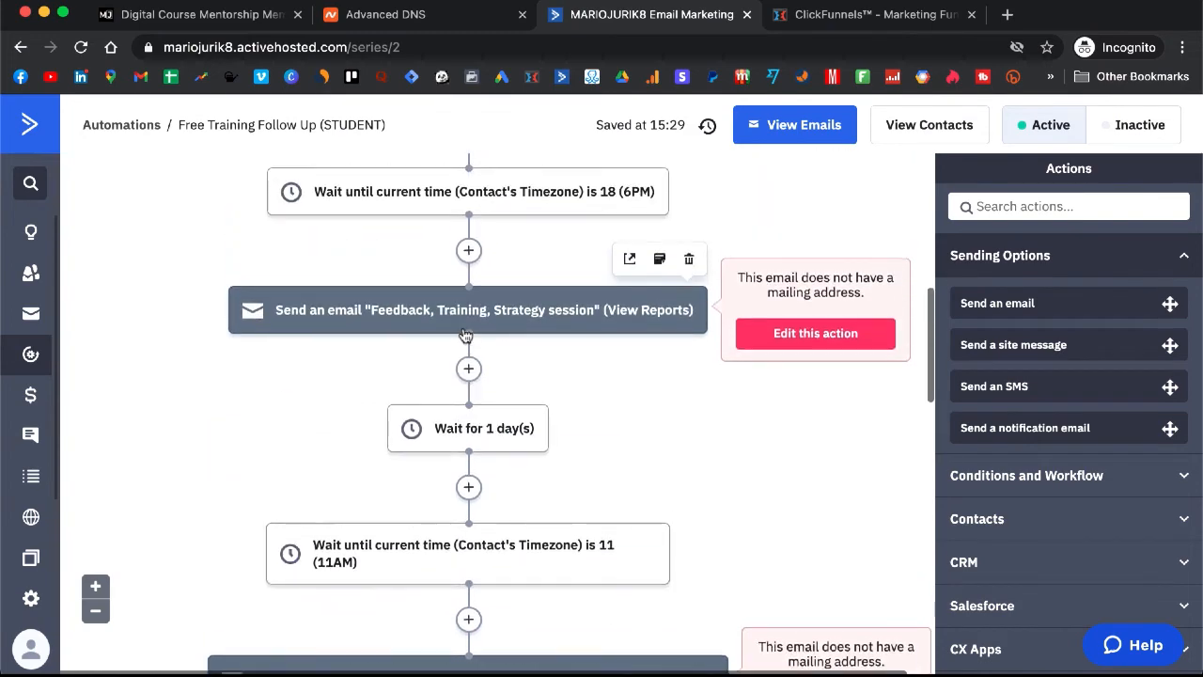
scroll(465, 337, "down", 1)
scroll(465, 336, "down", 7)
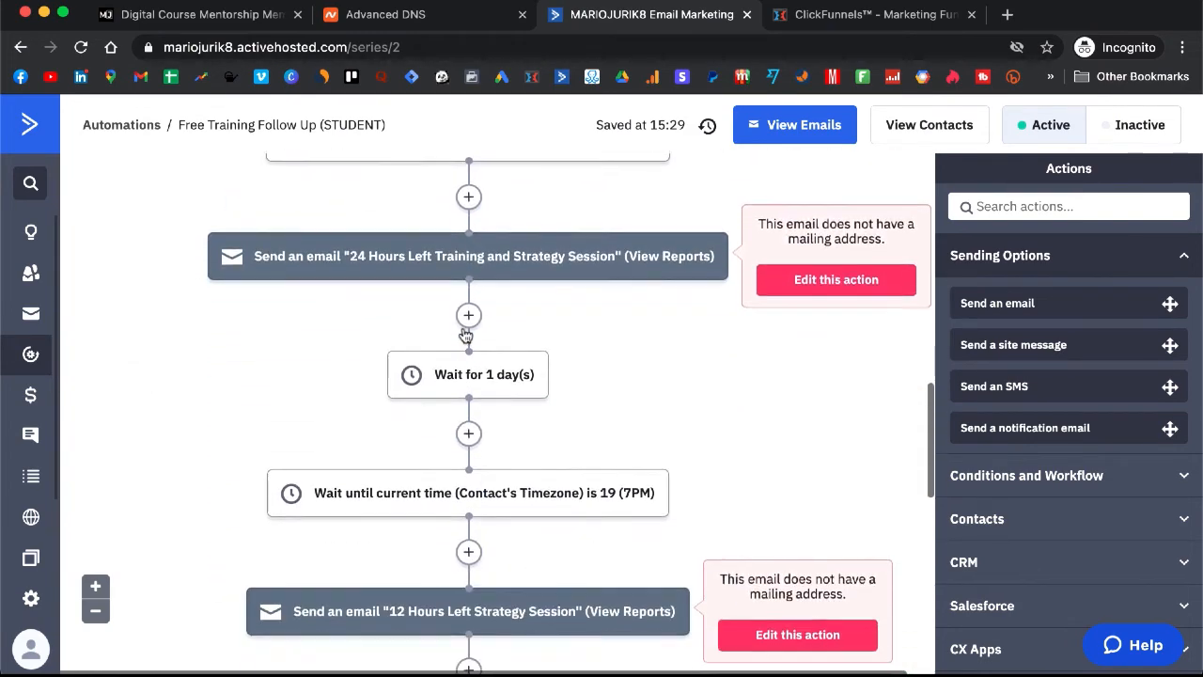
scroll(489, 350, "down", 3)
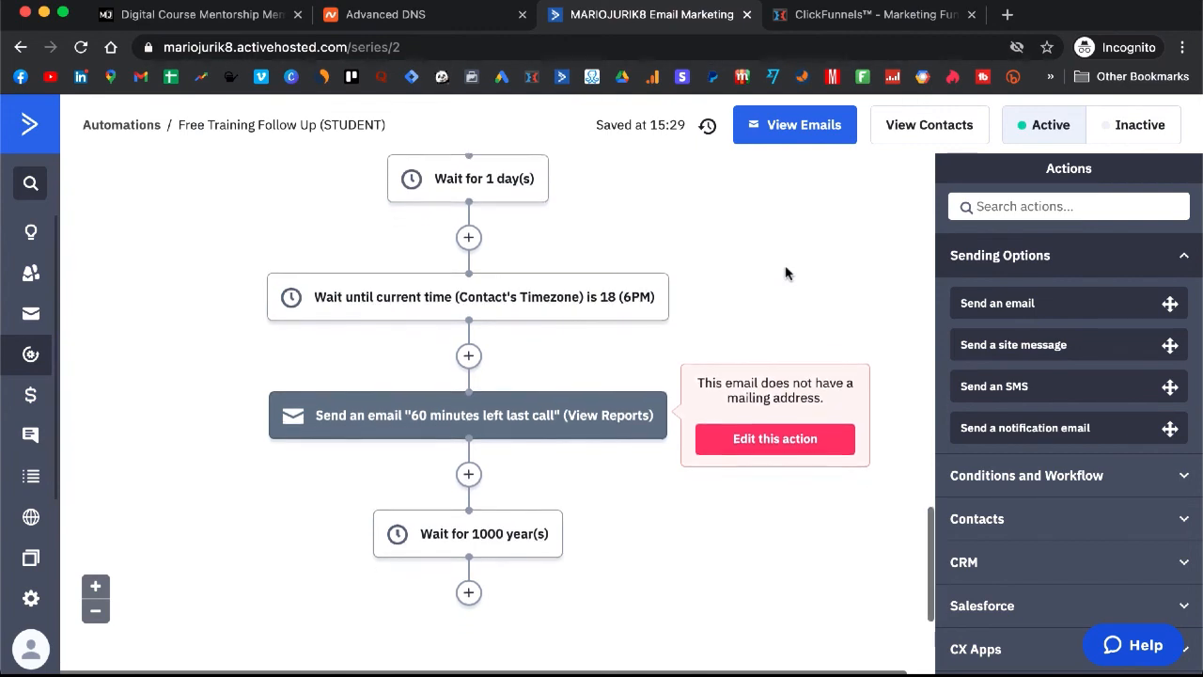
scroll(786, 273, "down", 2)
scroll(786, 272, "up", 2)
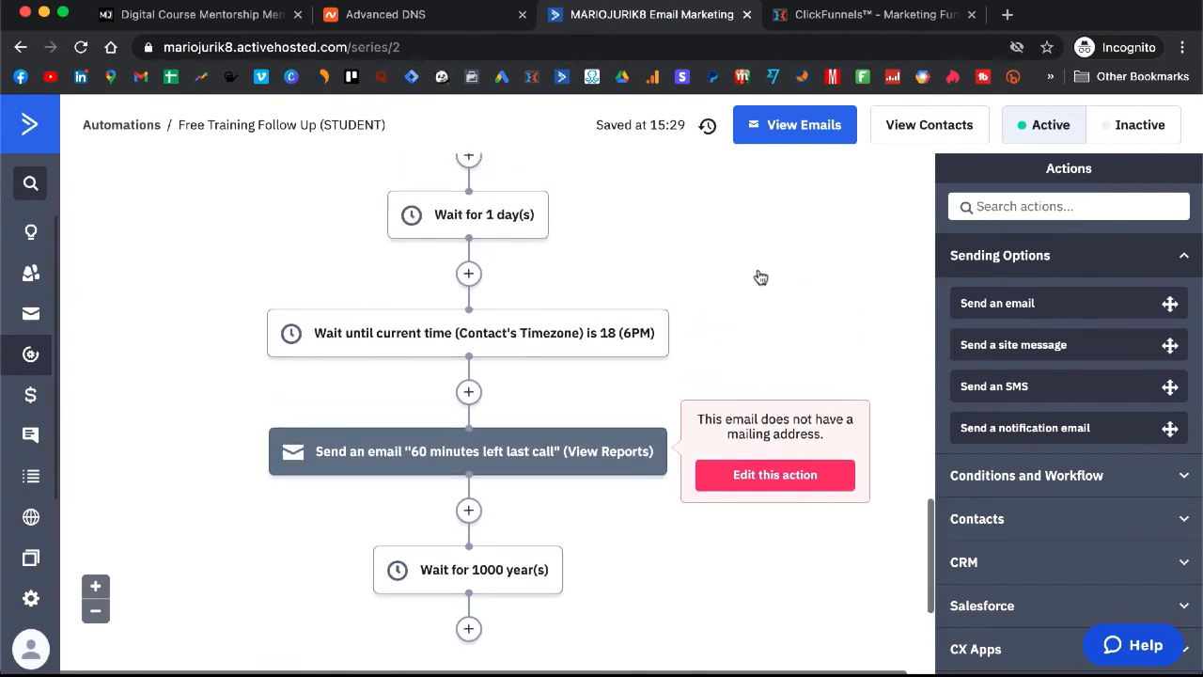
left_click(33, 355)
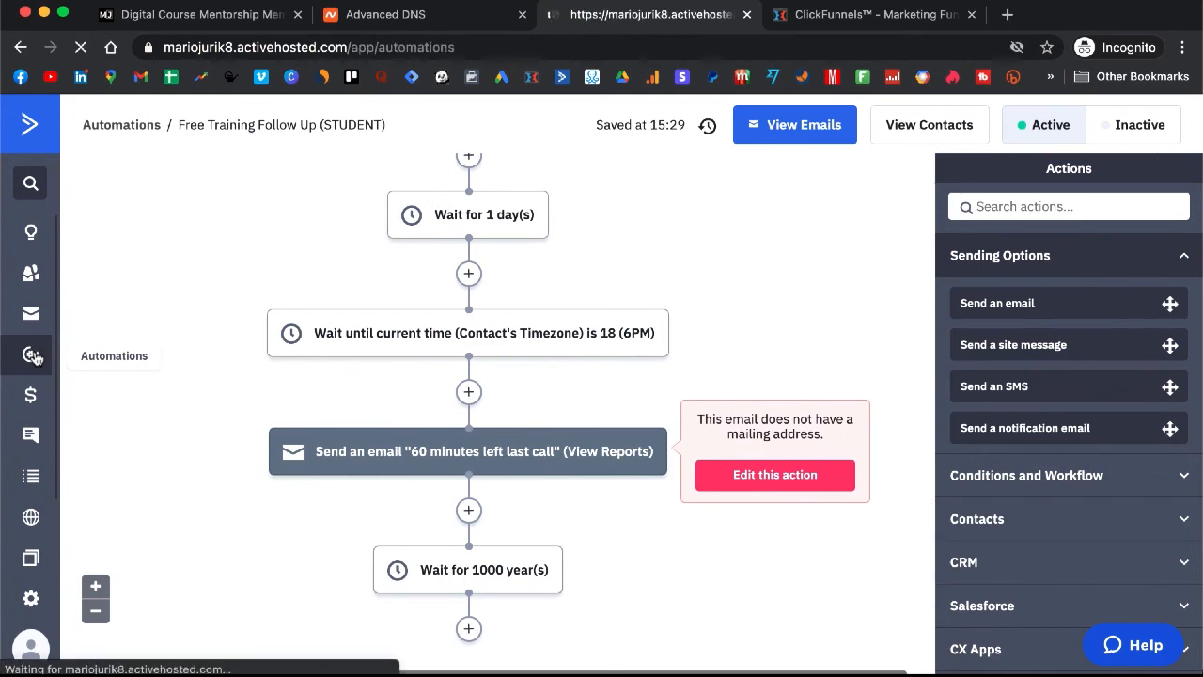